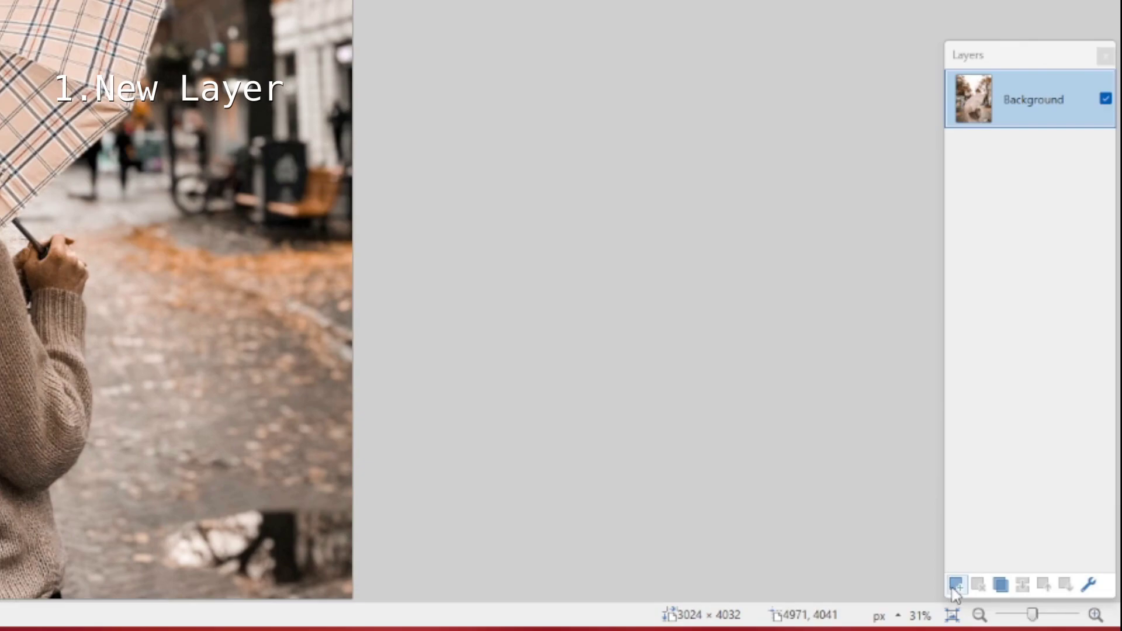
# Add a new layer above the photo and fill it entirely with mid-gray 808080 using the Paint Bucket.
pyautogui.click(954, 586)
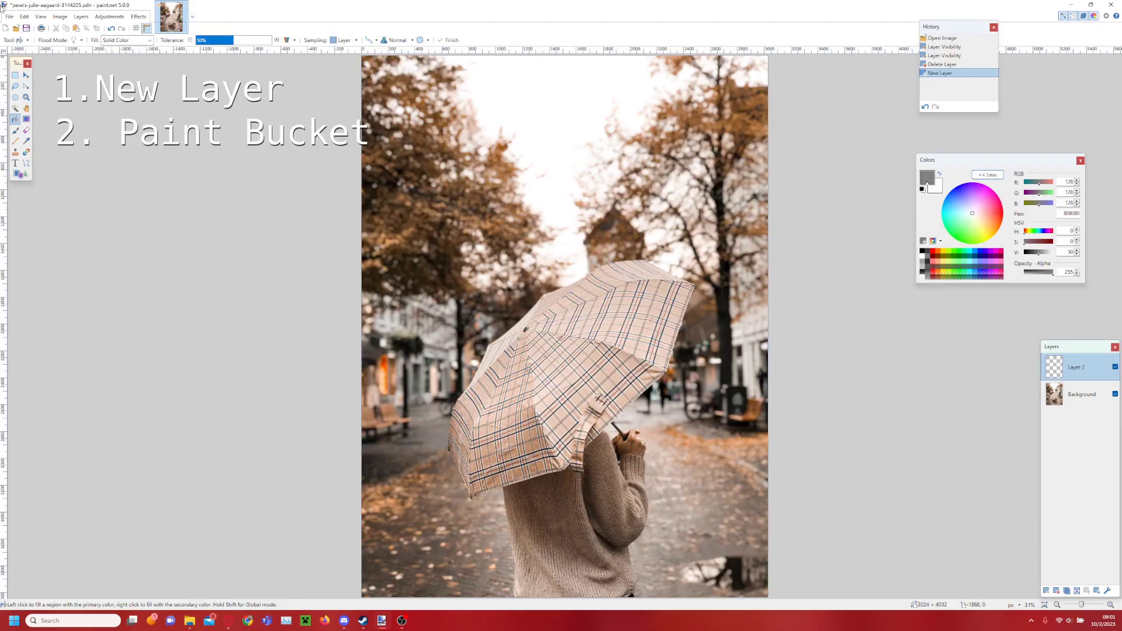
pyautogui.click(499, 295)
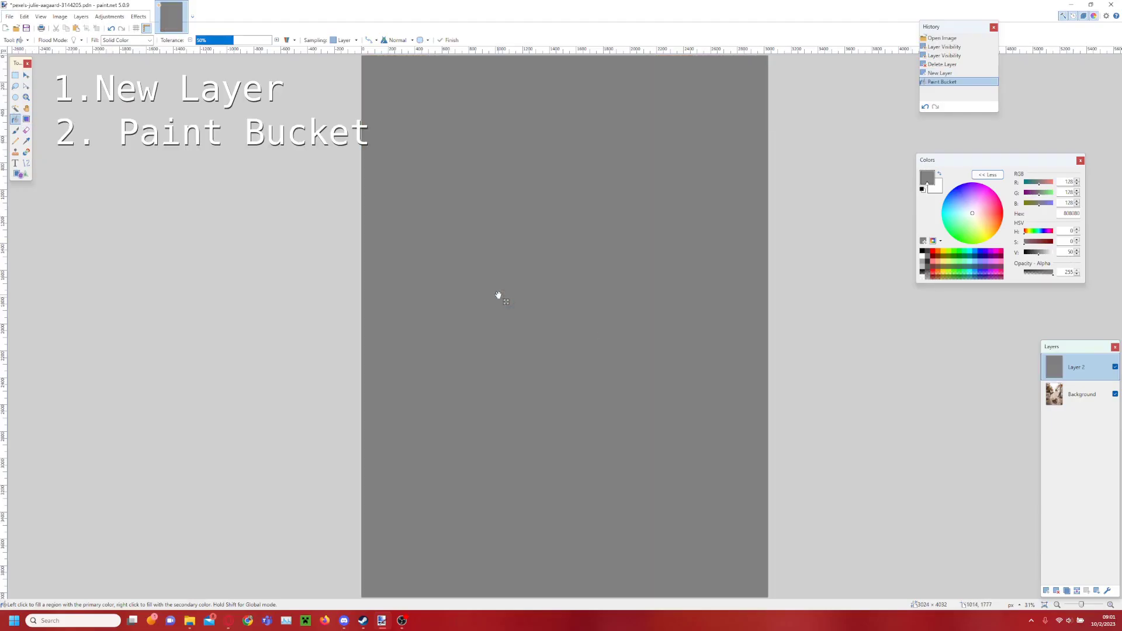
pyautogui.press('s')
# Apply Add Noise to the gray layer with intensity 100, color saturation 0 and coverage 100.
pyautogui.click(138, 16)
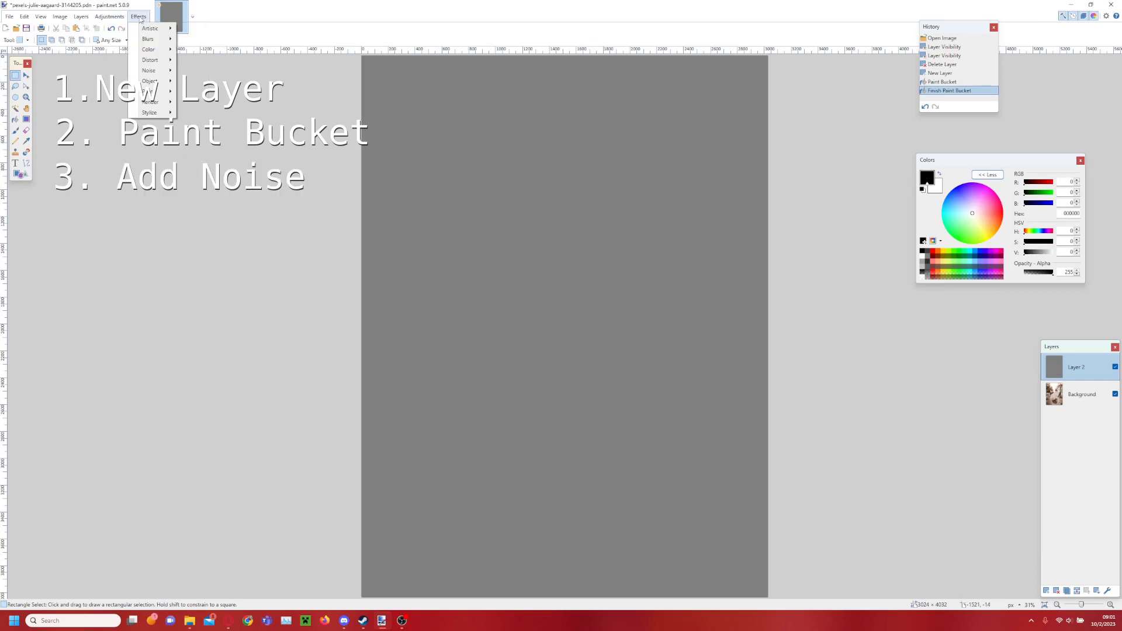
pyautogui.moveTo(150, 72)
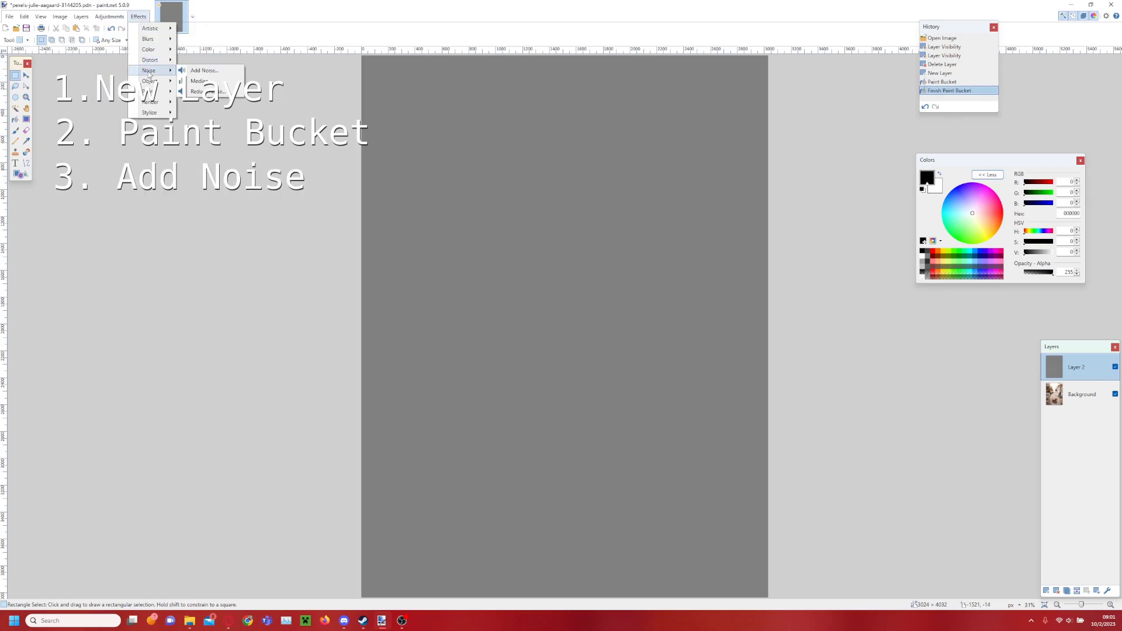
pyautogui.click(203, 71)
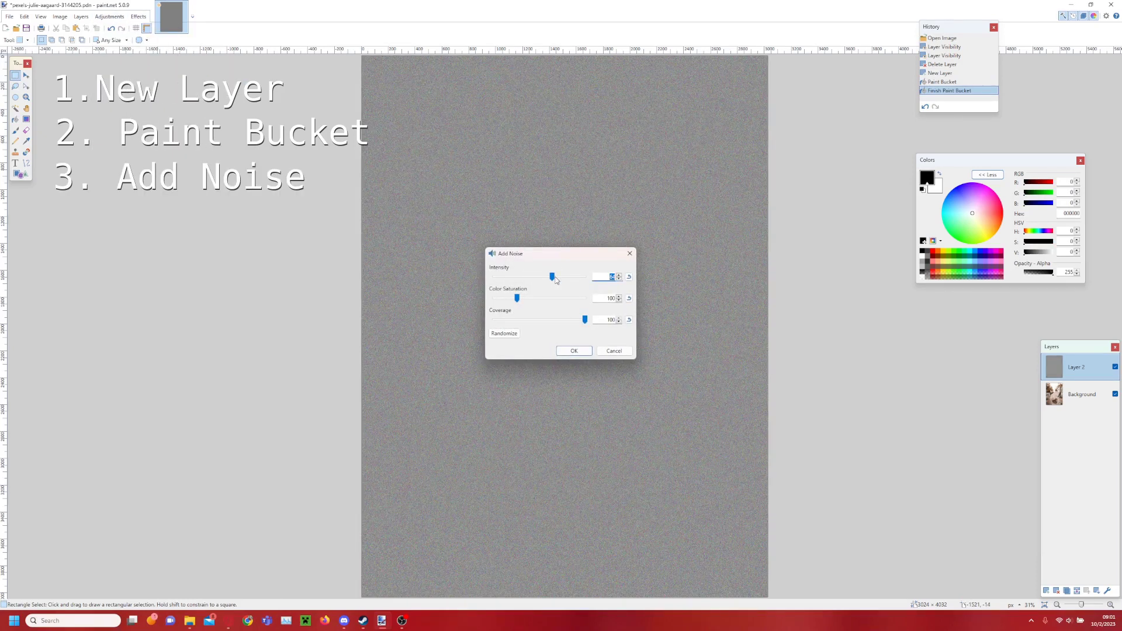
pyautogui.moveTo(551, 277); pyautogui.dragTo(587, 279)
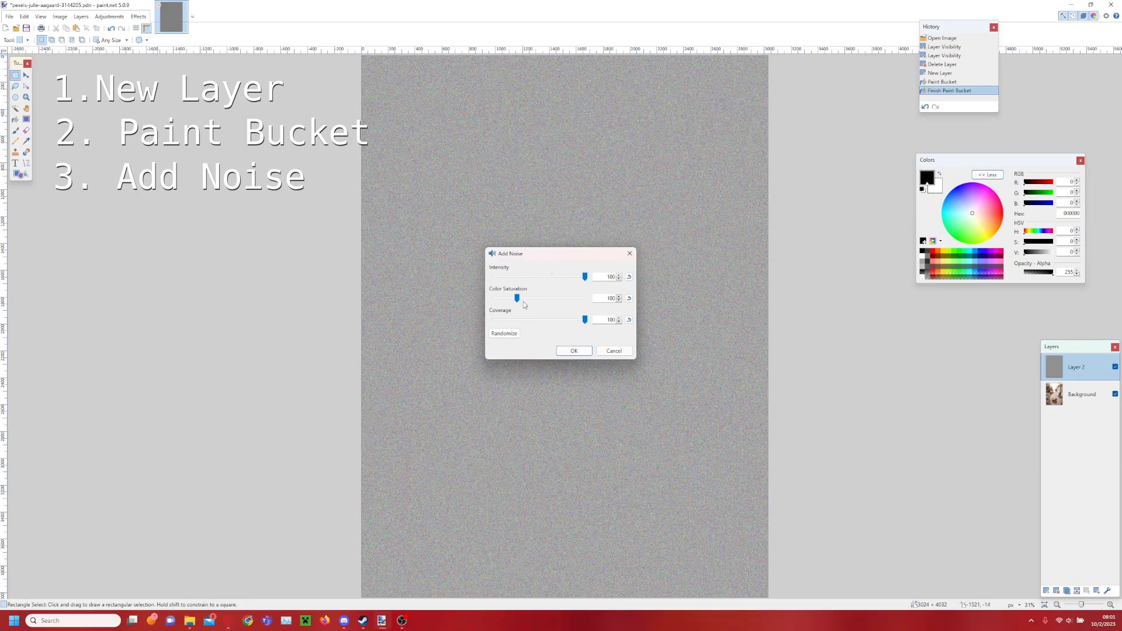
pyautogui.moveTo(517, 302); pyautogui.dragTo(501, 305)
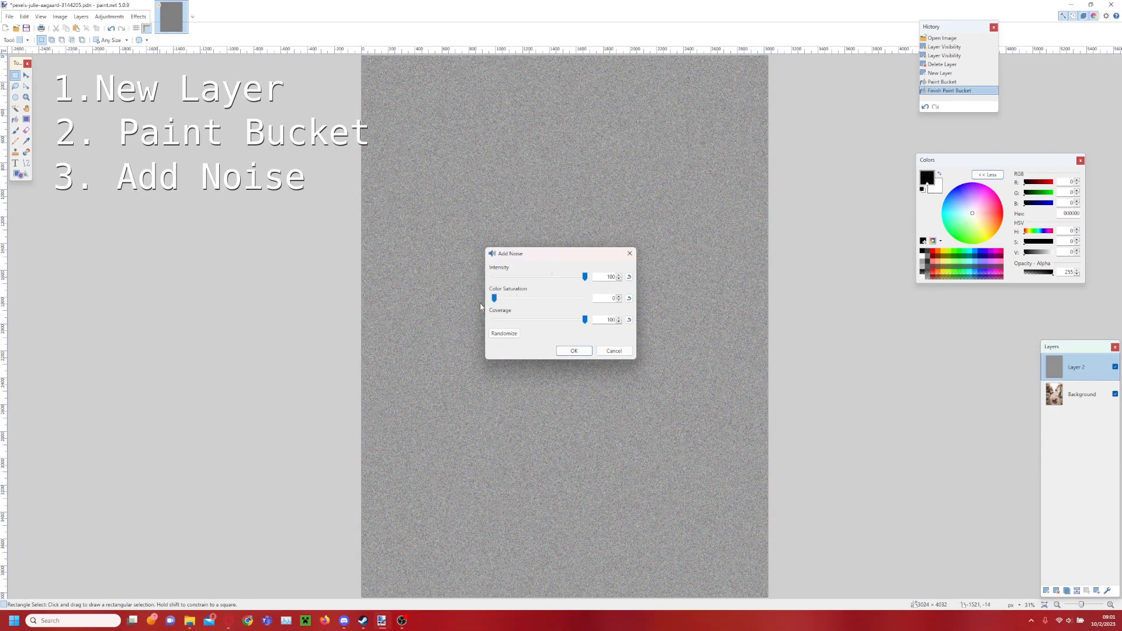
pyautogui.click(574, 351)
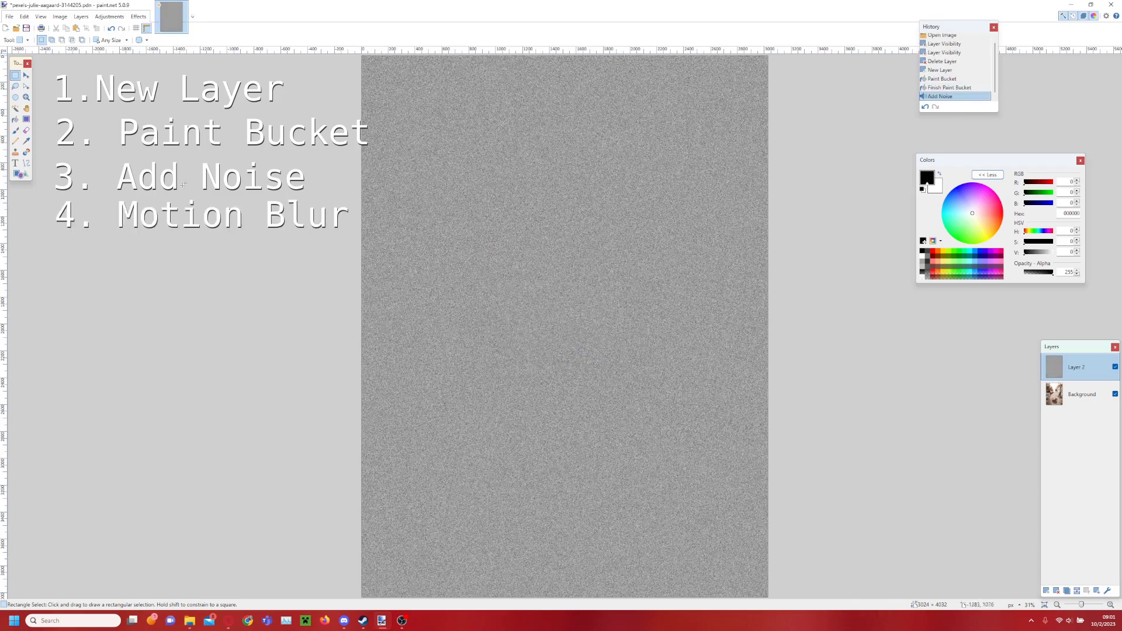
# Apply Motion Blur to the noise layer at a steep diagonal angle to form slanted rain streaks.
pyautogui.click(138, 16)
pyautogui.moveTo(159, 52)
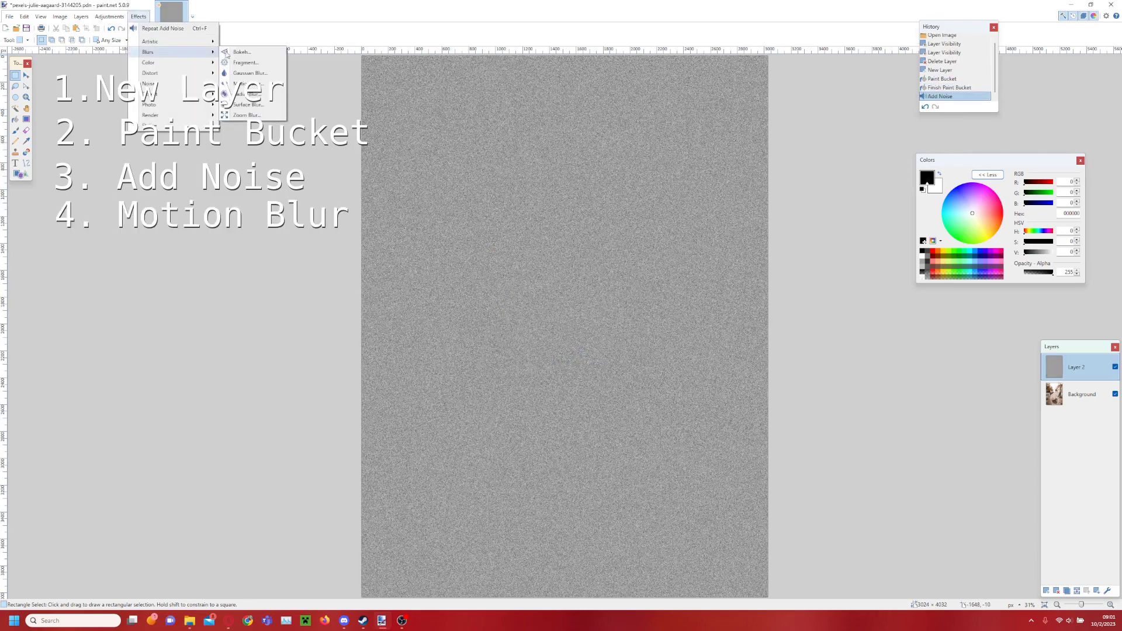
pyautogui.click(240, 83)
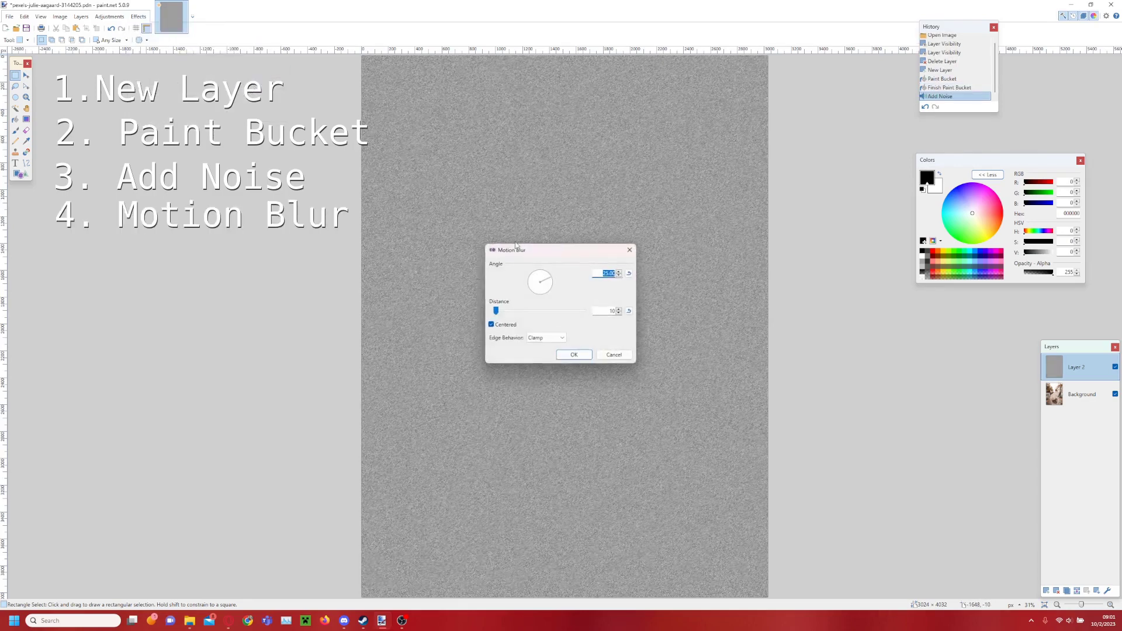
pyautogui.moveTo(545, 277); pyautogui.dragTo(548, 250)
pyautogui.click(573, 354)
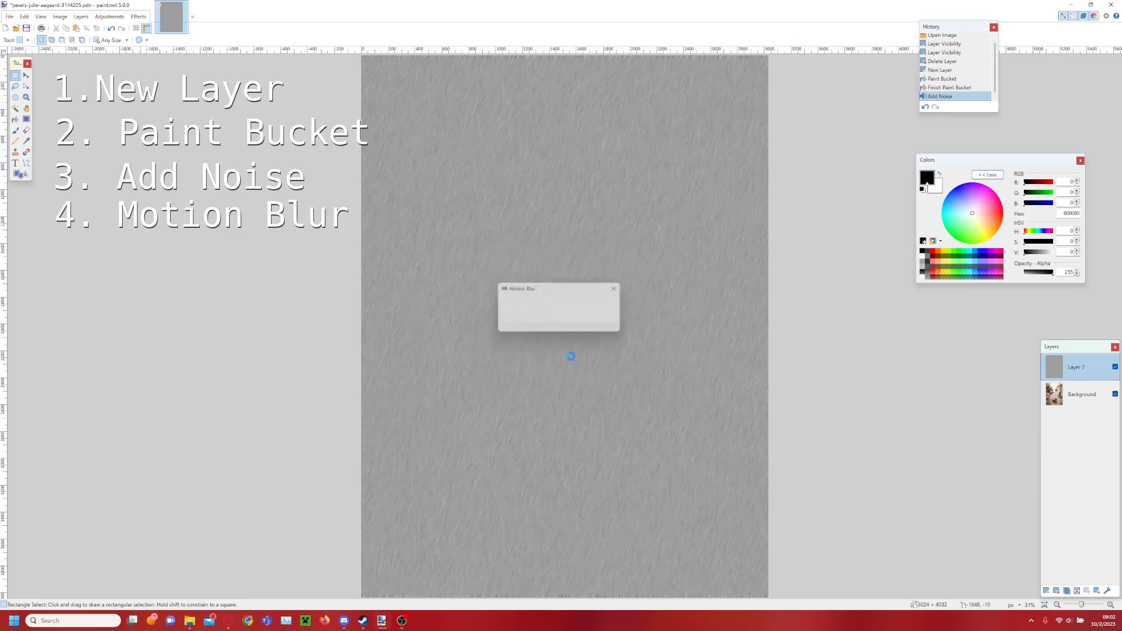
# Adjust the blurred noise layer with brightness about -70 and contrast about 75, leaving faint streaks on black.
pyautogui.click(114, 16)
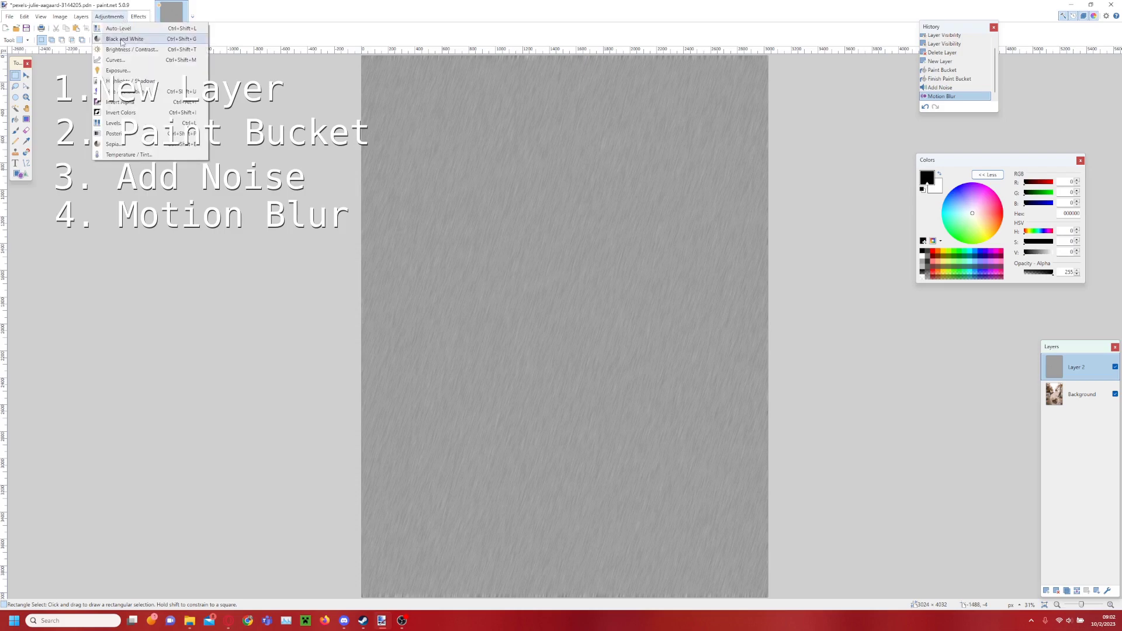
pyautogui.click(138, 50)
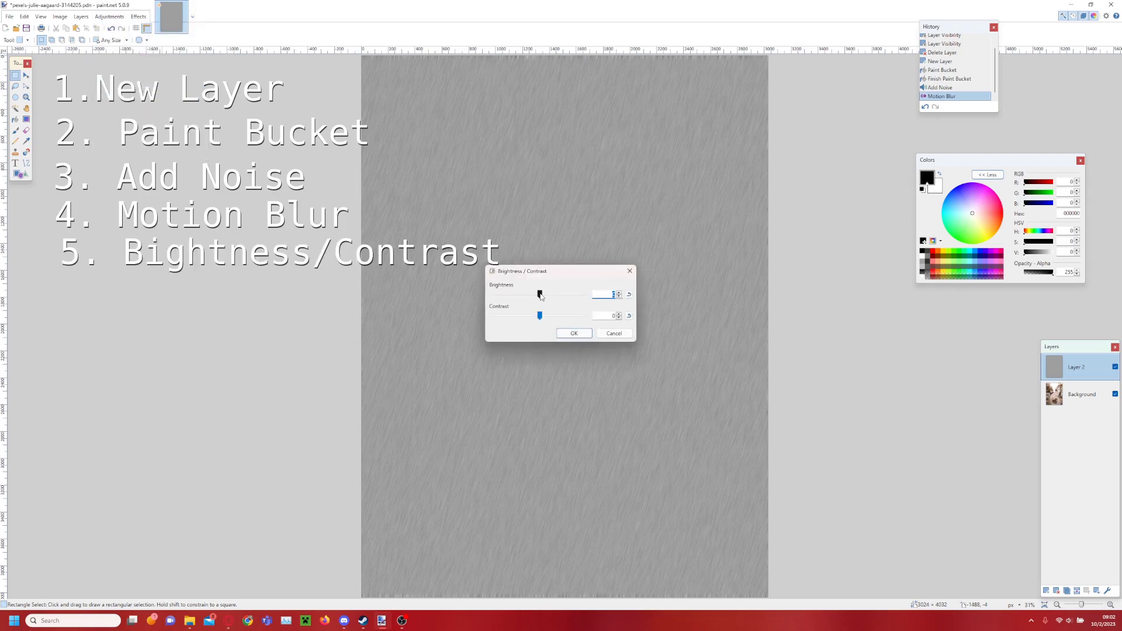
pyautogui.moveTo(541, 296); pyautogui.dragTo(573, 317)
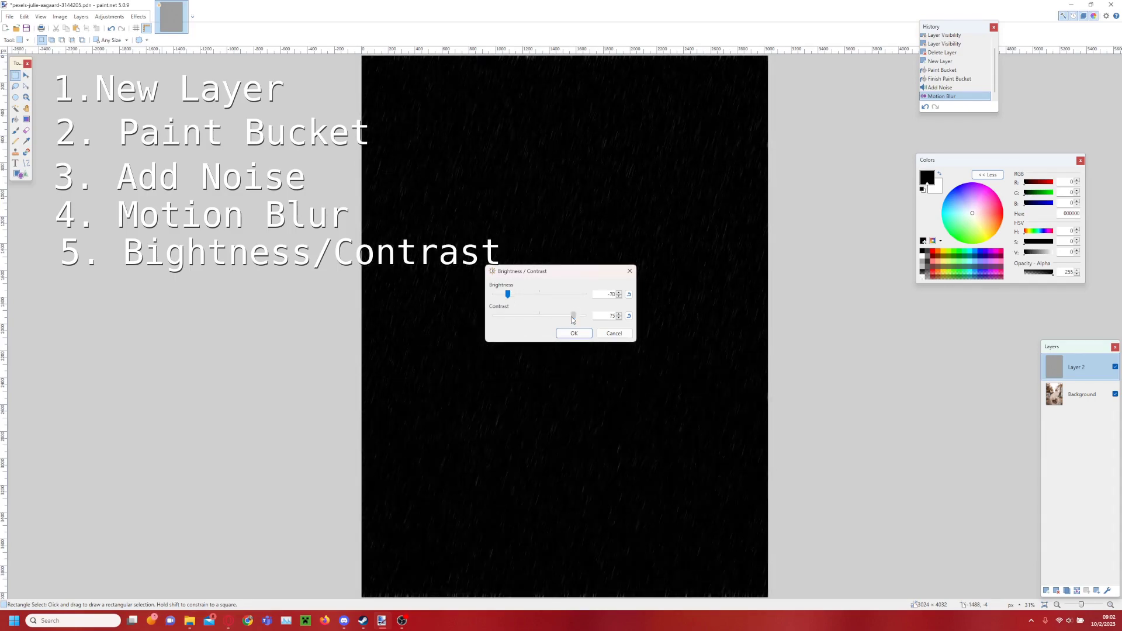
pyautogui.press('Return')
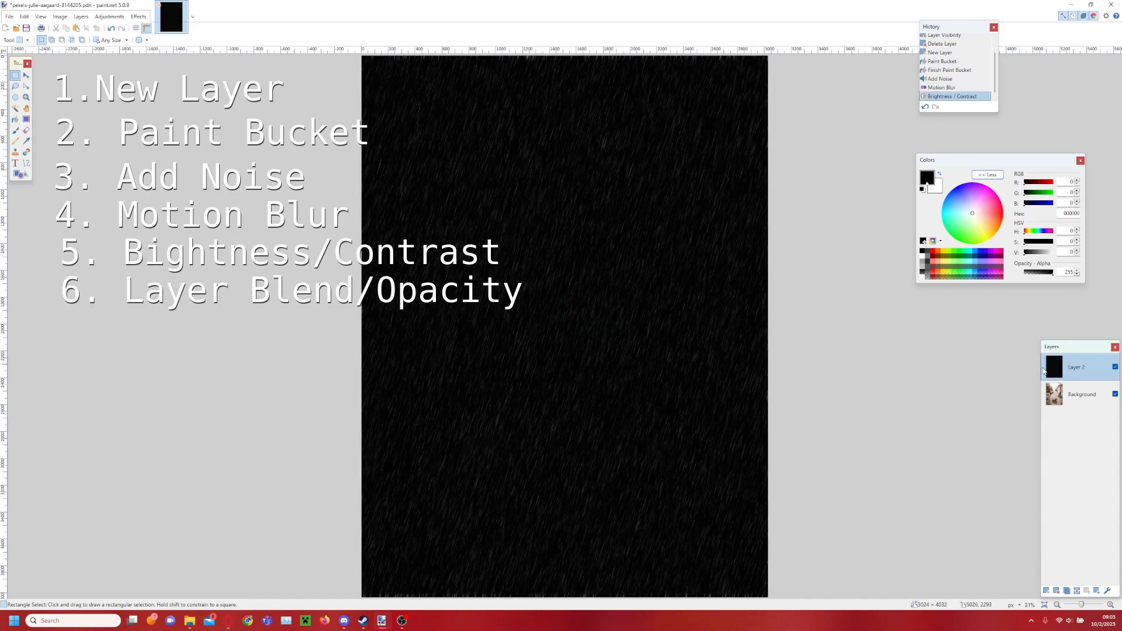
# Set the blend mode of the rain layer, Layer 2, to Screen.
pyautogui.doubleClick(1071, 370)
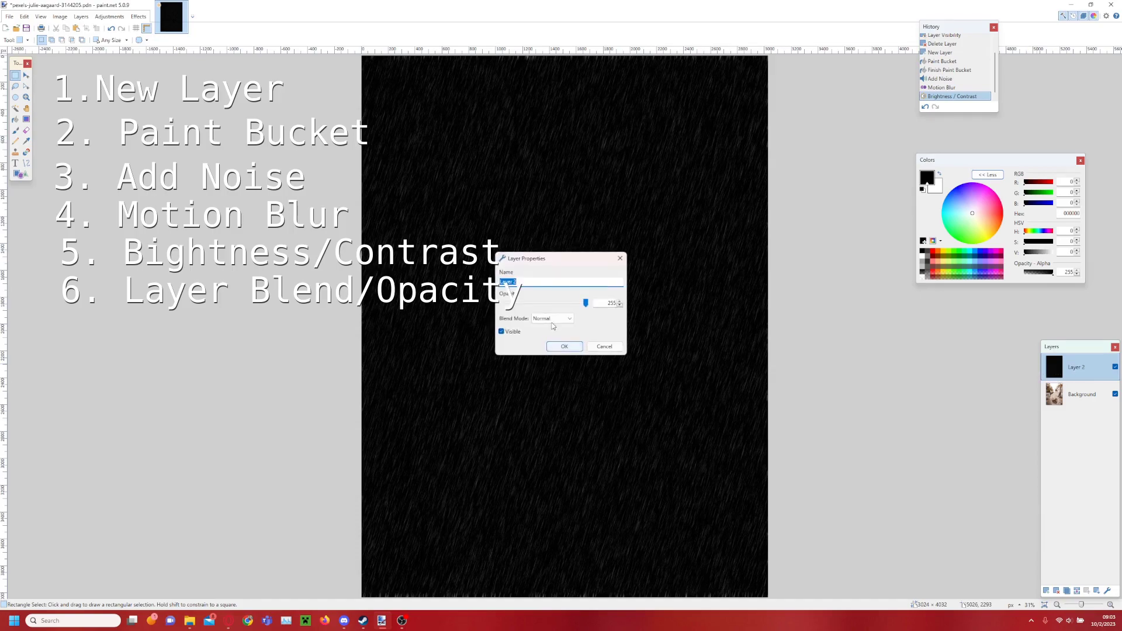
pyautogui.moveTo(540, 259); pyautogui.dragTo(250, 275)
pyautogui.click(263, 330)
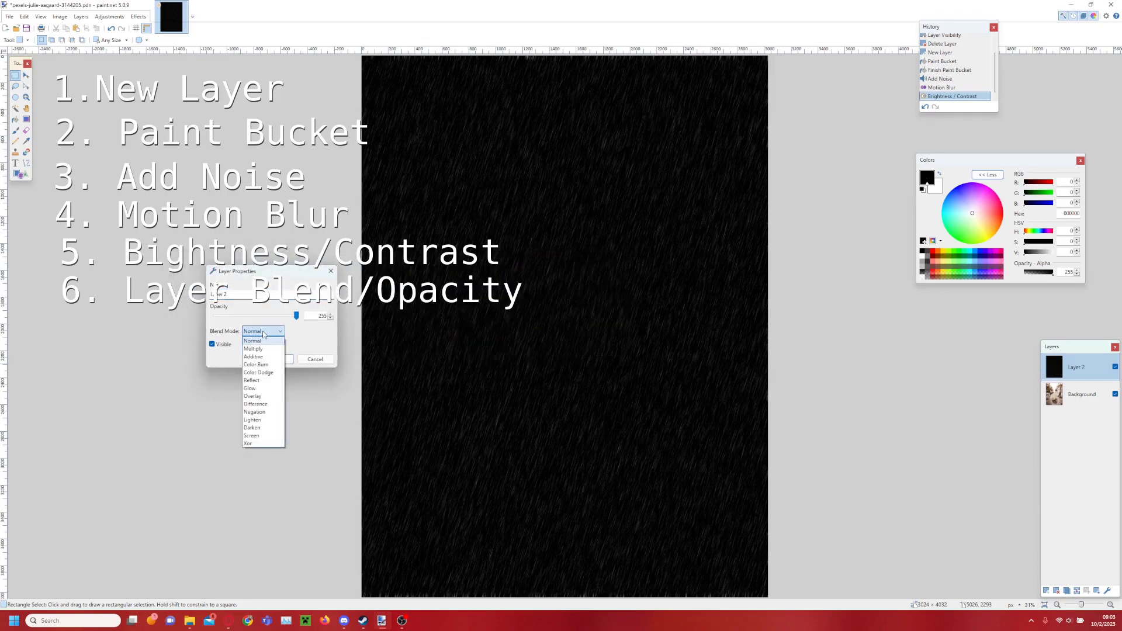
pyautogui.click(275, 437)
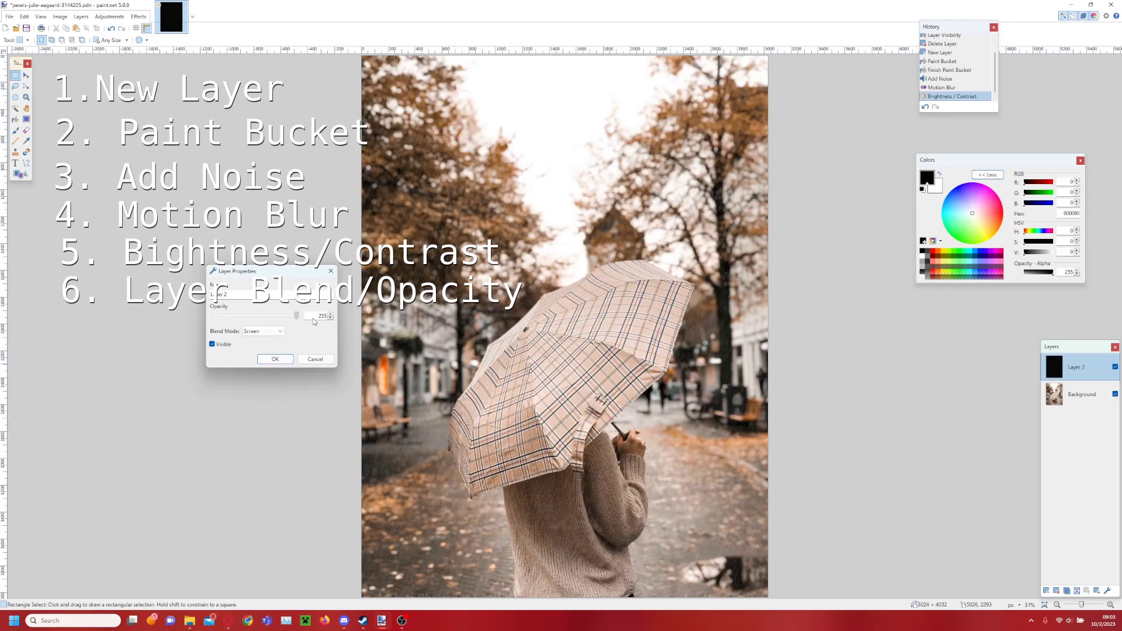
pyautogui.click(275, 359)
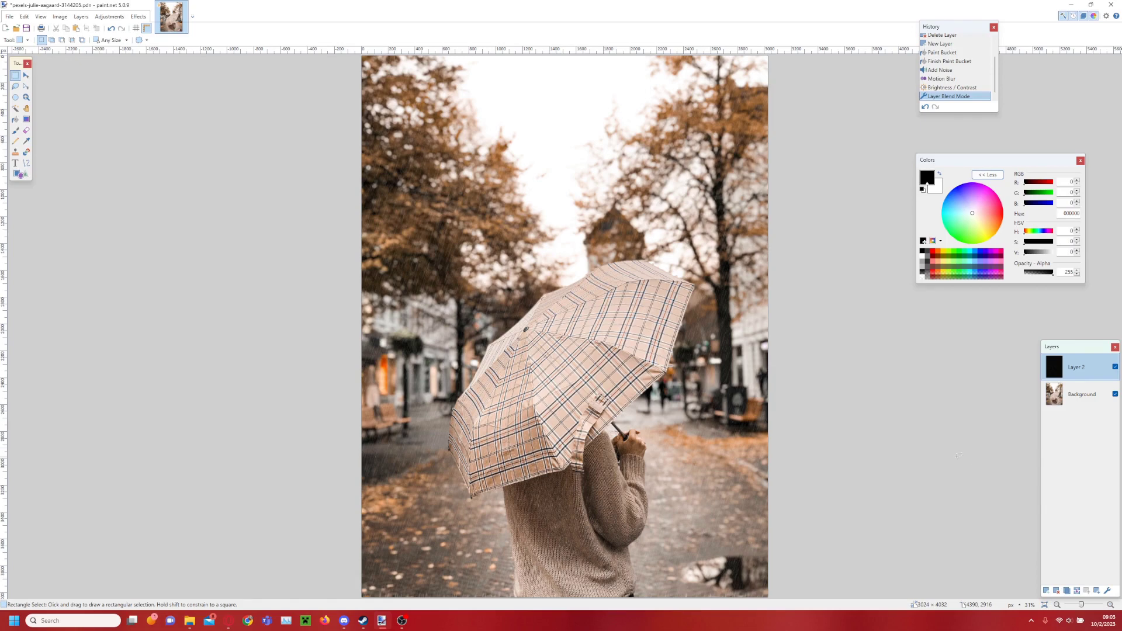
# Set Layer 2's blend mode to Normal and its opacity to 120.
pyautogui.doubleClick(1087, 372)
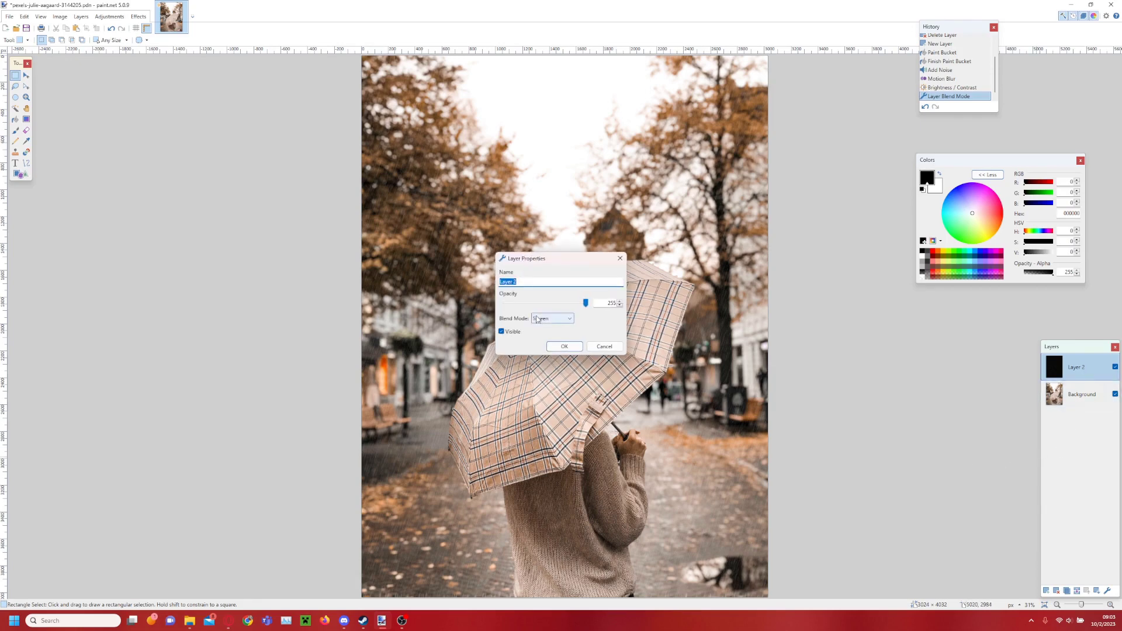
pyautogui.click(537, 319)
pyautogui.click(547, 328)
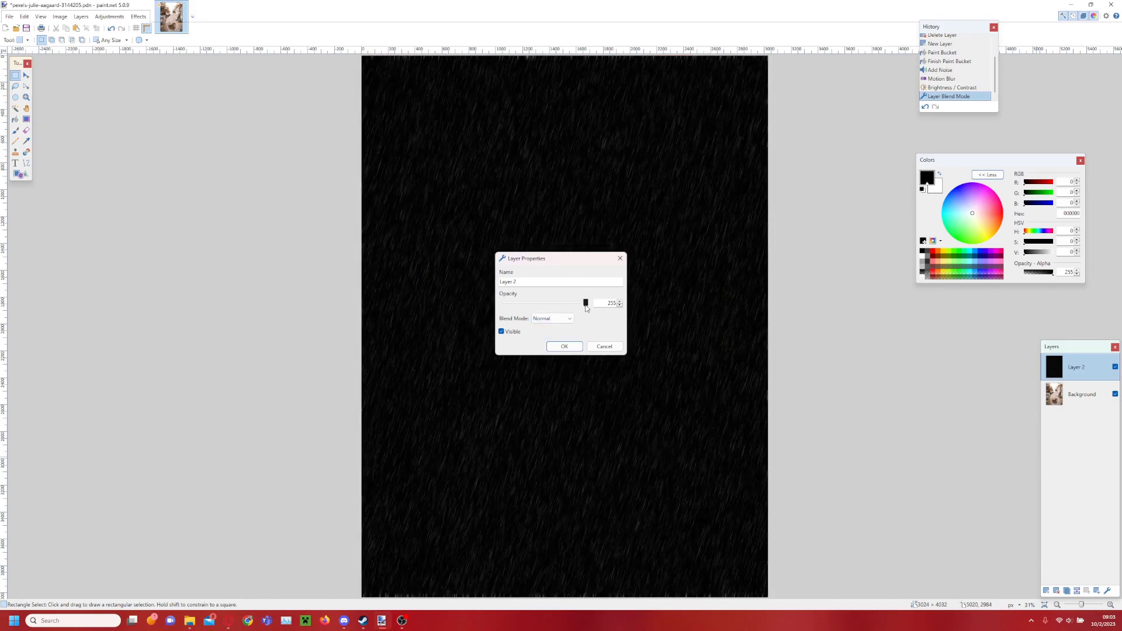
pyautogui.moveTo(553, 306); pyautogui.dragTo(545, 306)
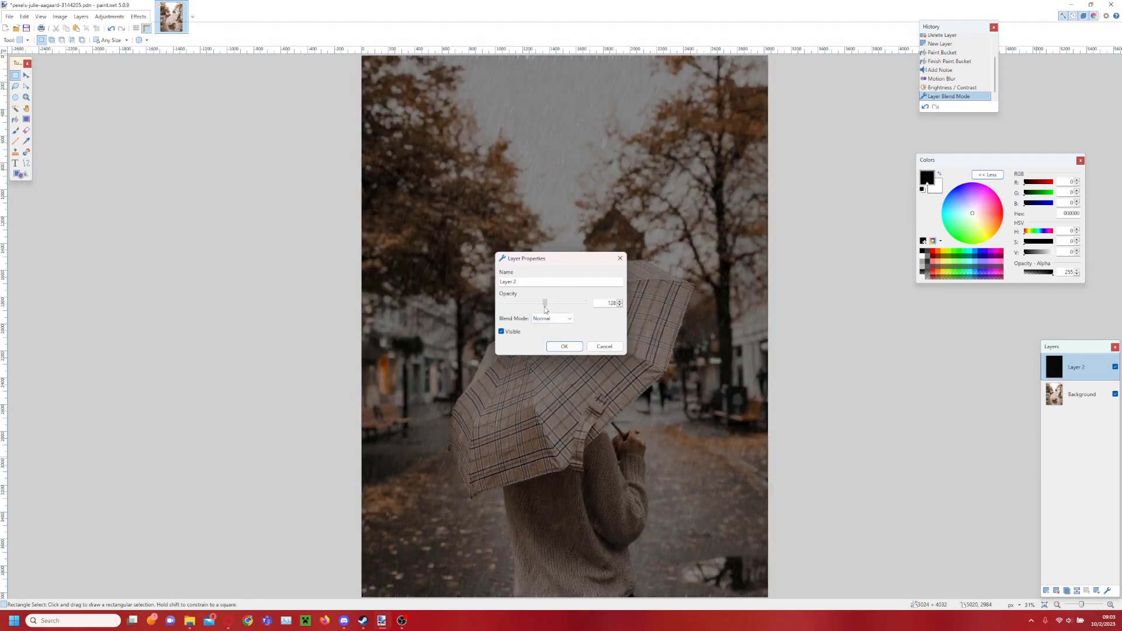
pyautogui.click(562, 346)
# Erase the rain layer over the umbrella using the Eraser with brush size 700 and hardness 51%.
pyautogui.click(27, 129)
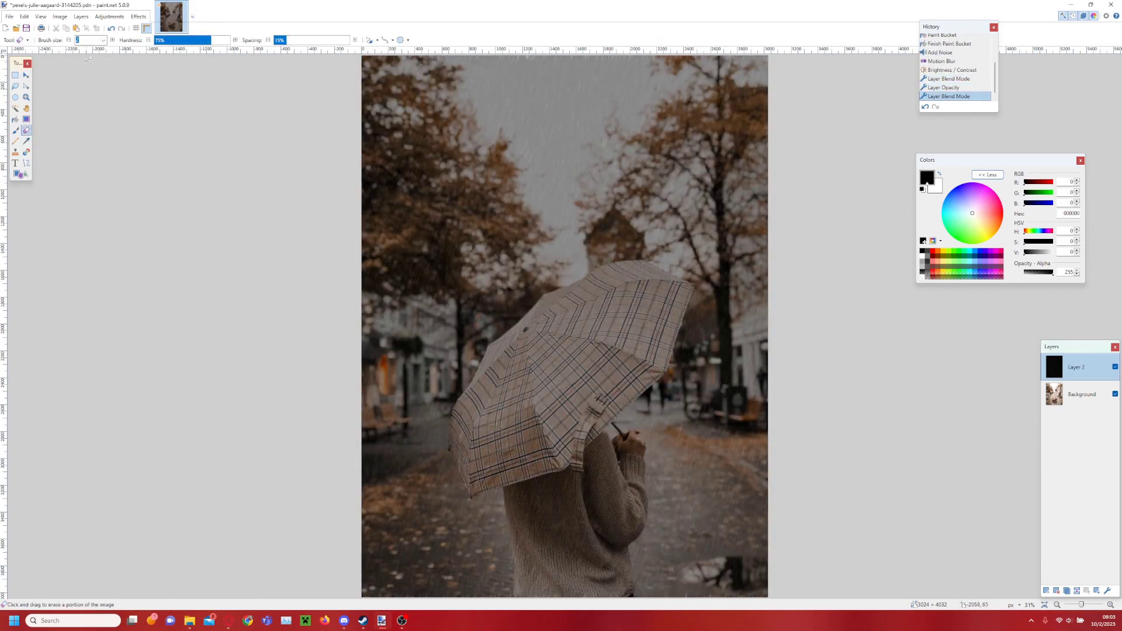
pyautogui.click(103, 40)
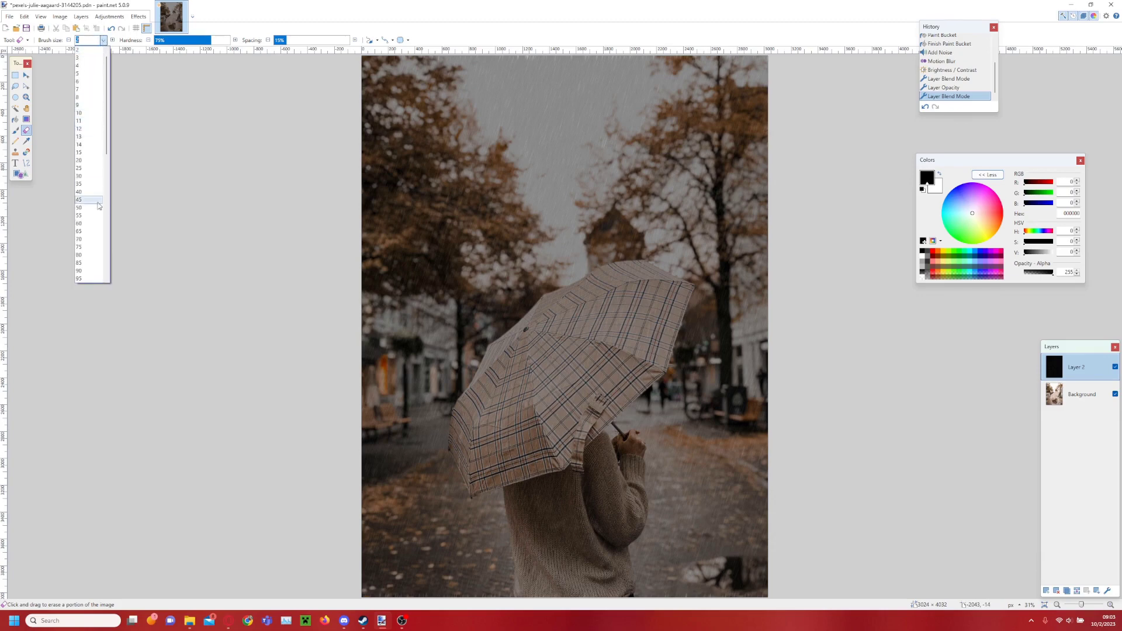
pyautogui.click(79, 223)
pyautogui.moveTo(175, 39)
pyautogui.mouseDown()
pyautogui.moveTo(227, 39)
pyautogui.moveTo(193, 41)
pyautogui.mouseUp()
pyautogui.click(104, 40)
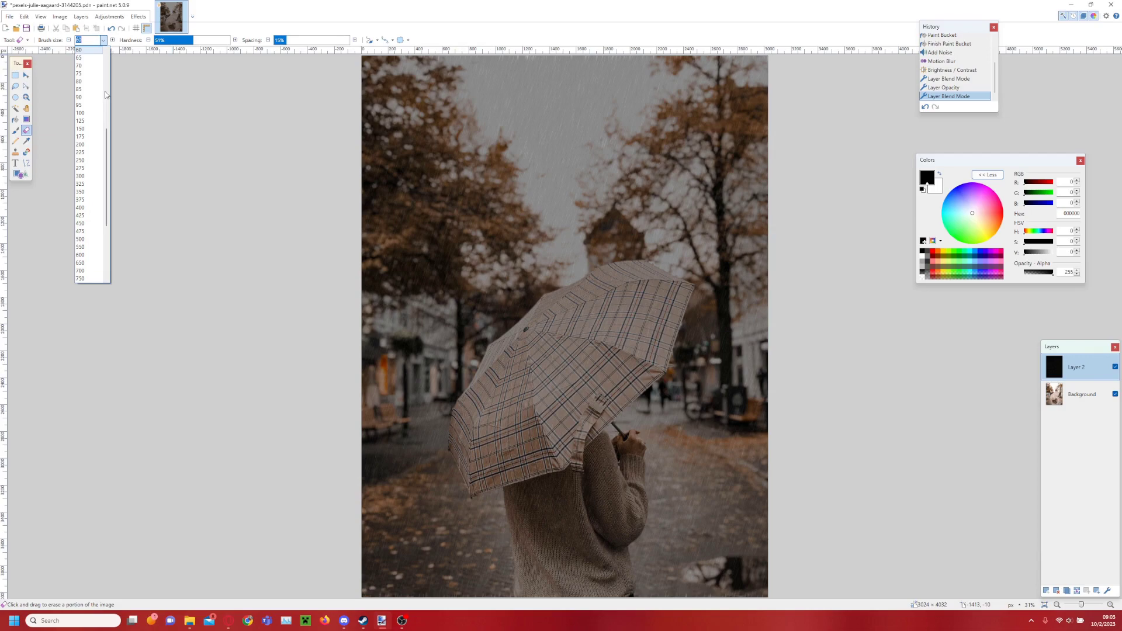
pyautogui.click(89, 274)
pyautogui.keyDown('ctrl'); pyautogui.scroll(2, 576, 394); pyautogui.keyUp('ctrl')
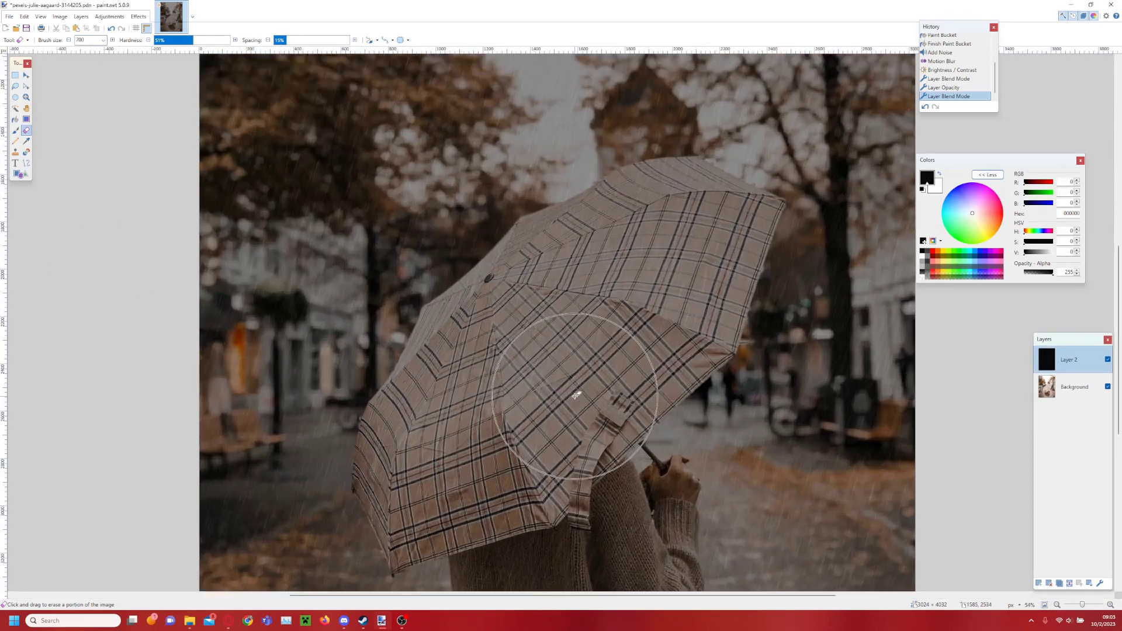
pyautogui.moveTo(620, 275)
pyautogui.mouseDown()
pyautogui.moveTo(485, 357)
pyautogui.moveTo(444, 403)
pyautogui.moveTo(421, 491)
pyautogui.moveTo(515, 456)
pyautogui.moveTo(616, 313)
pyautogui.moveTo(571, 229)
pyautogui.moveTo(465, 275)
pyautogui.moveTo(549, 224)
pyautogui.moveTo(675, 221)
pyautogui.moveTo(720, 249)
pyautogui.moveTo(676, 376)
pyautogui.moveTo(626, 439)
pyautogui.mouseUp()
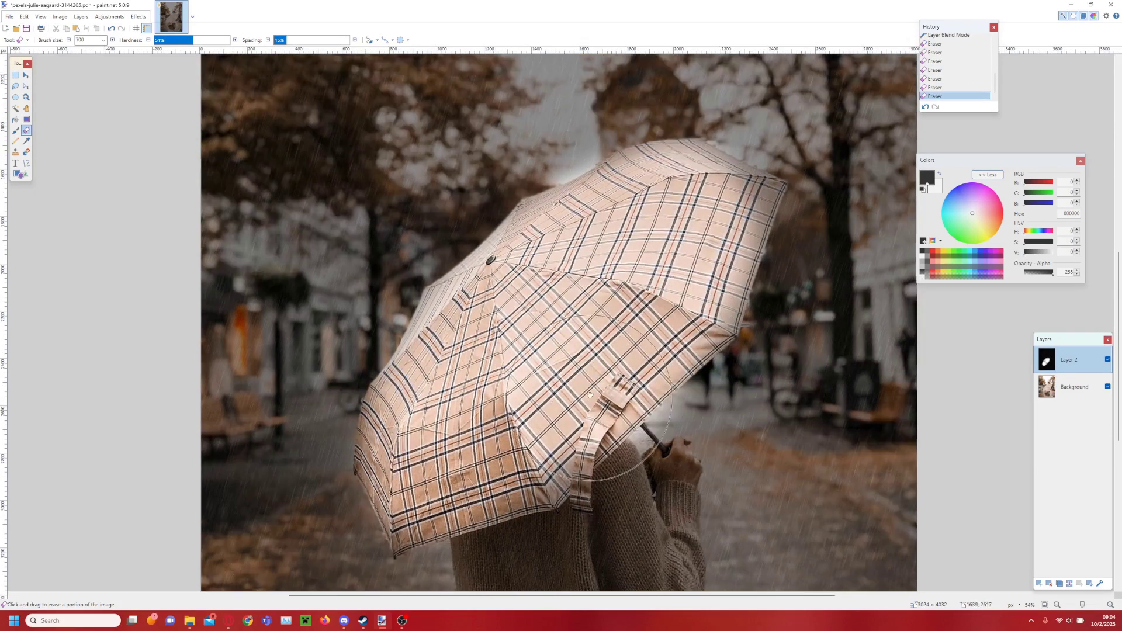
# Erase the rain layer over the person's sweater, arm and hand below the umbrella.
pyautogui.scroll(-5, 626, 438)
pyautogui.moveTo(584, 245)
pyautogui.mouseDown()
pyautogui.moveTo(547, 209)
pyautogui.moveTo(558, 486)
pyautogui.moveTo(619, 263)
pyautogui.moveTo(622, 466)
pyautogui.moveTo(661, 251)
pyautogui.moveTo(684, 251)
pyautogui.moveTo(641, 302)
pyautogui.moveTo(590, 281)
pyautogui.moveTo(564, 286)
pyautogui.moveTo(579, 338)
pyautogui.mouseUp()
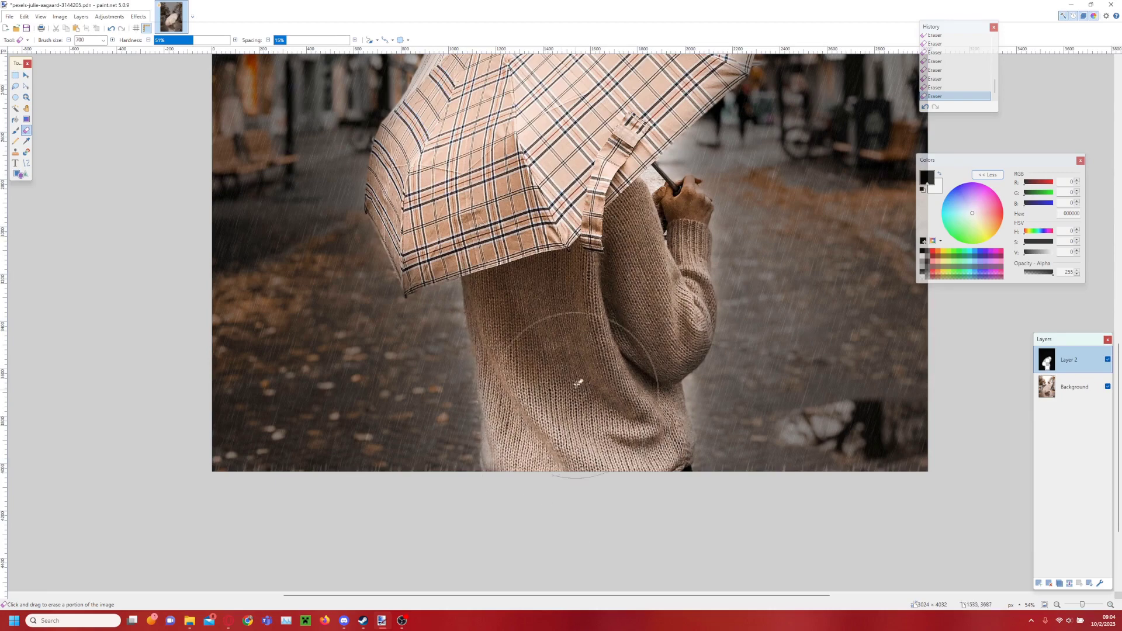
pyautogui.scroll(-3, 579, 337)
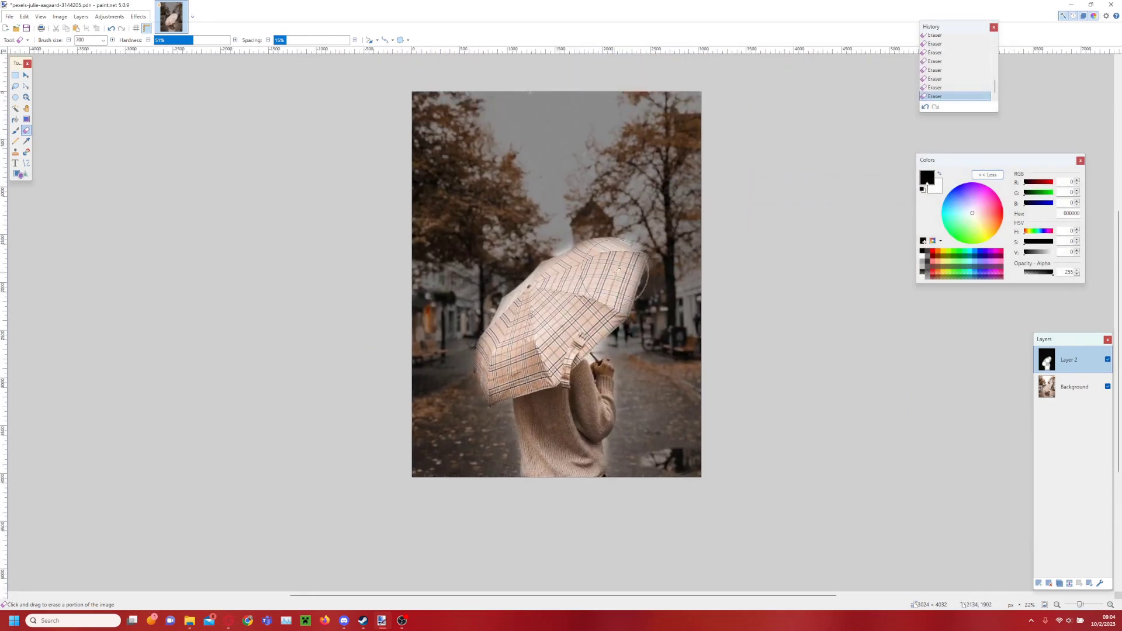
pyautogui.click(16, 76)
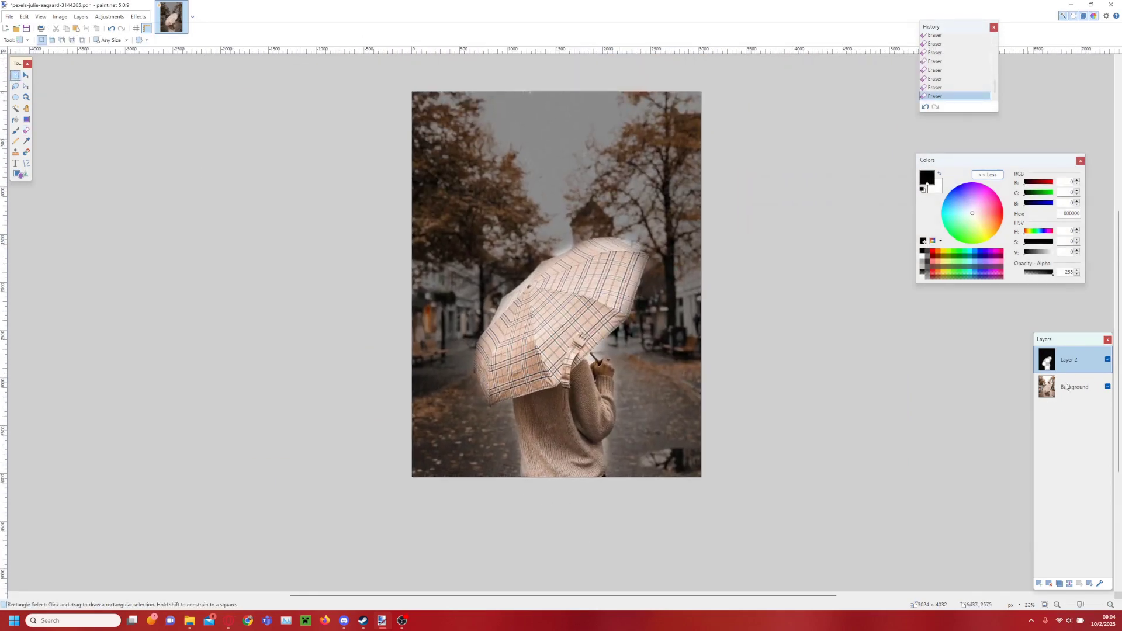
# Change the blend mode of the partly erased Layer 2 to Xor.
pyautogui.doubleClick(1075, 360)
pyautogui.click(555, 320)
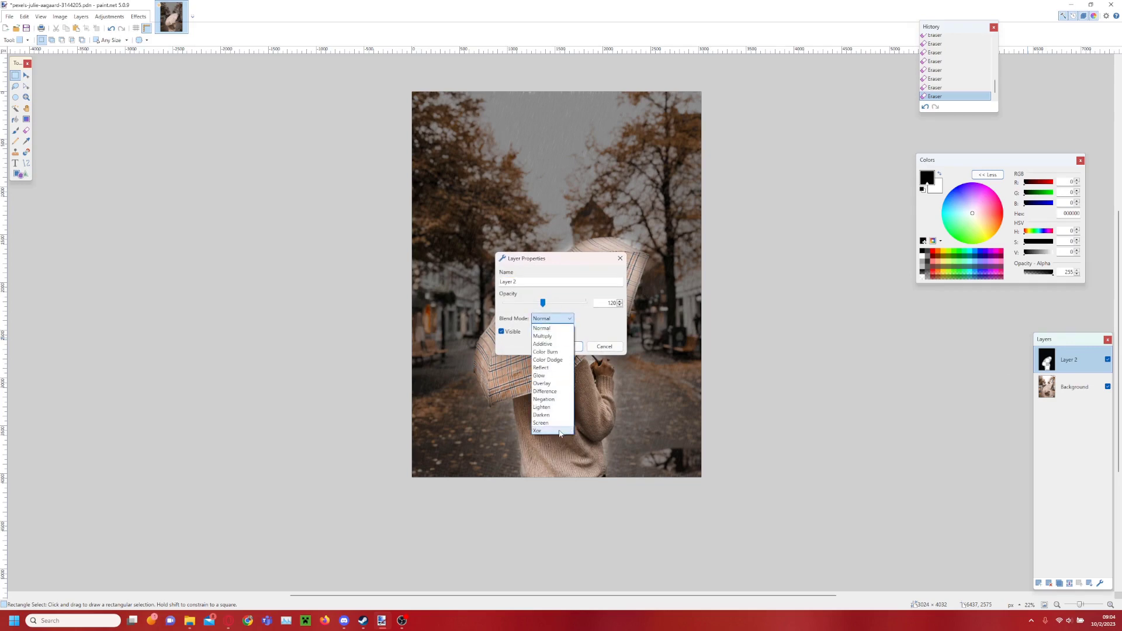
pyautogui.click(559, 431)
pyautogui.click(562, 346)
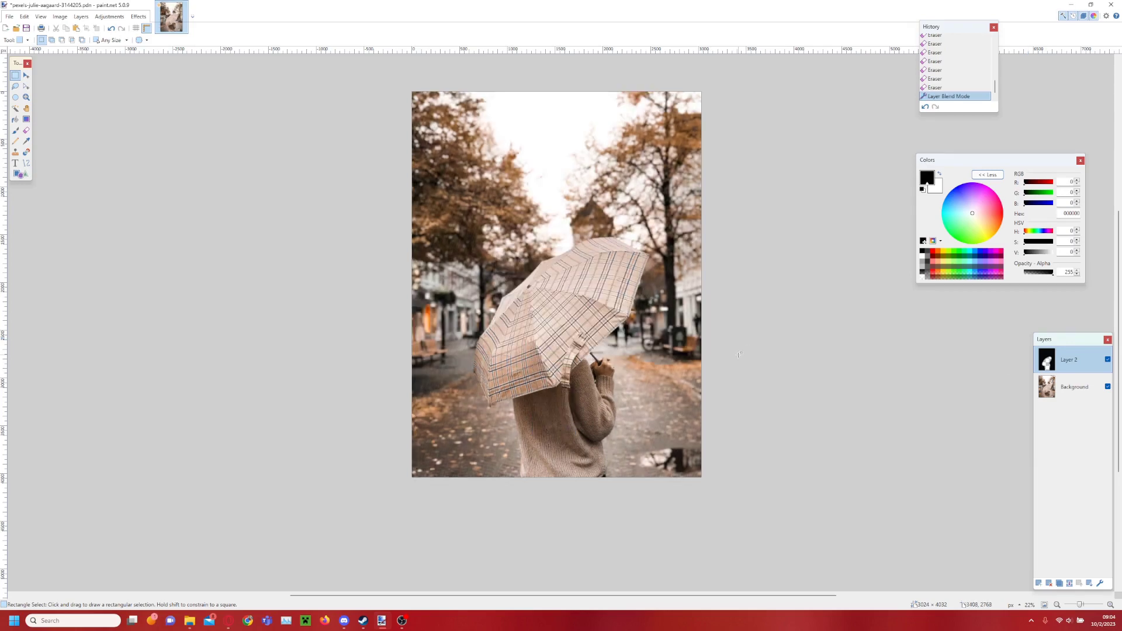
pyautogui.moveTo(751, 326); pyautogui.dragTo(748, 357)
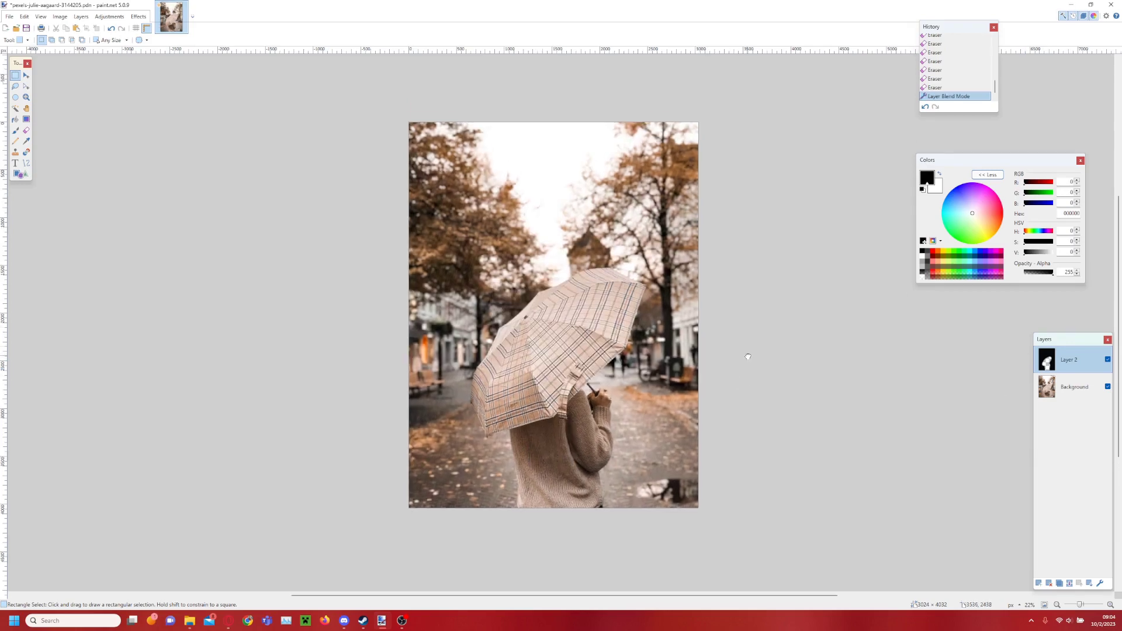
# Raise the opacity of the rain layer, Layer 2, in its layer properties.
pyautogui.doubleClick(1060, 359)
pyautogui.moveTo(586, 303); pyautogui.dragTo(582, 302)
pyautogui.click(565, 346)
pyautogui.scroll(4, 732, 371)
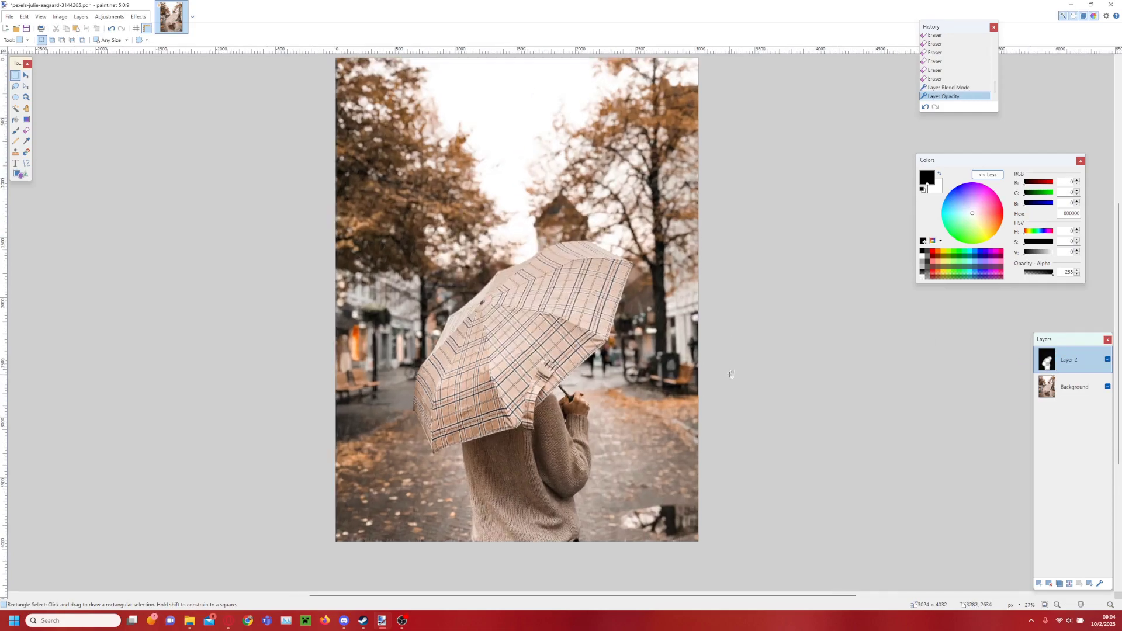
pyautogui.scroll(-3, 707, 377)
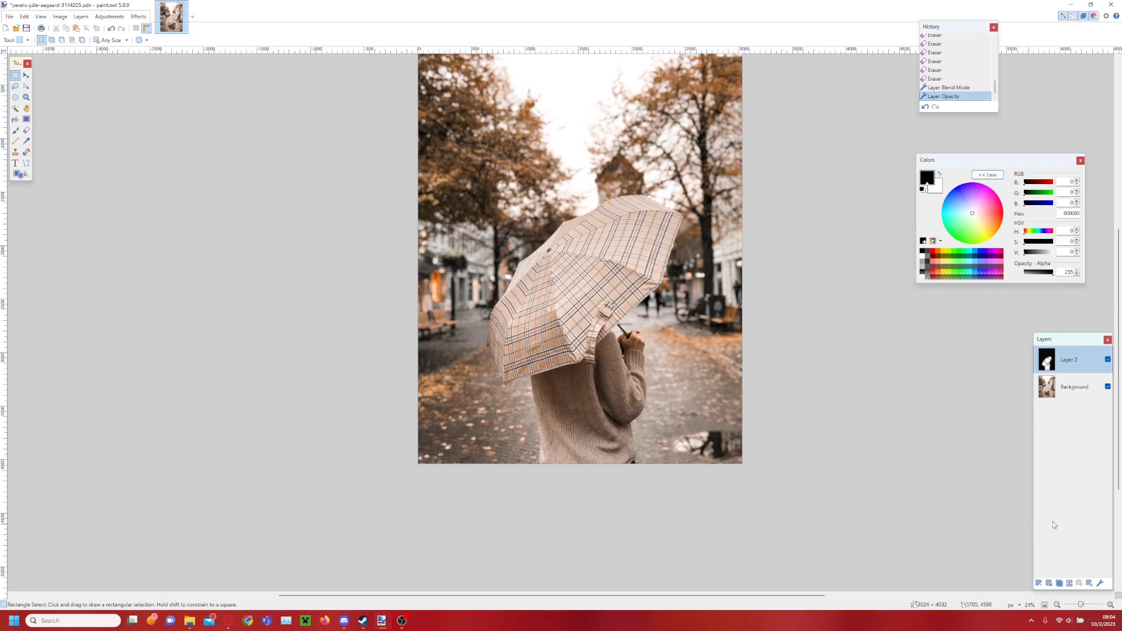
# Add a new layer above Layer 2 and fill it entirely with dark gray, 404040, using the Paint Bucket.
pyautogui.click(1039, 583)
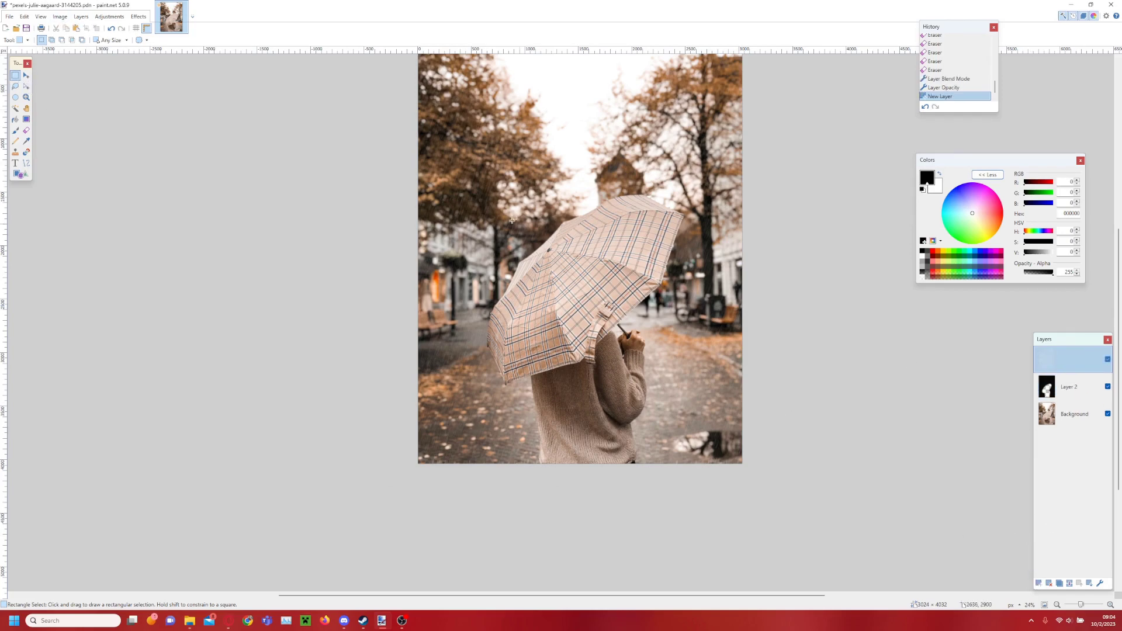
pyautogui.click(926, 257)
pyautogui.scroll(1, 904, 250)
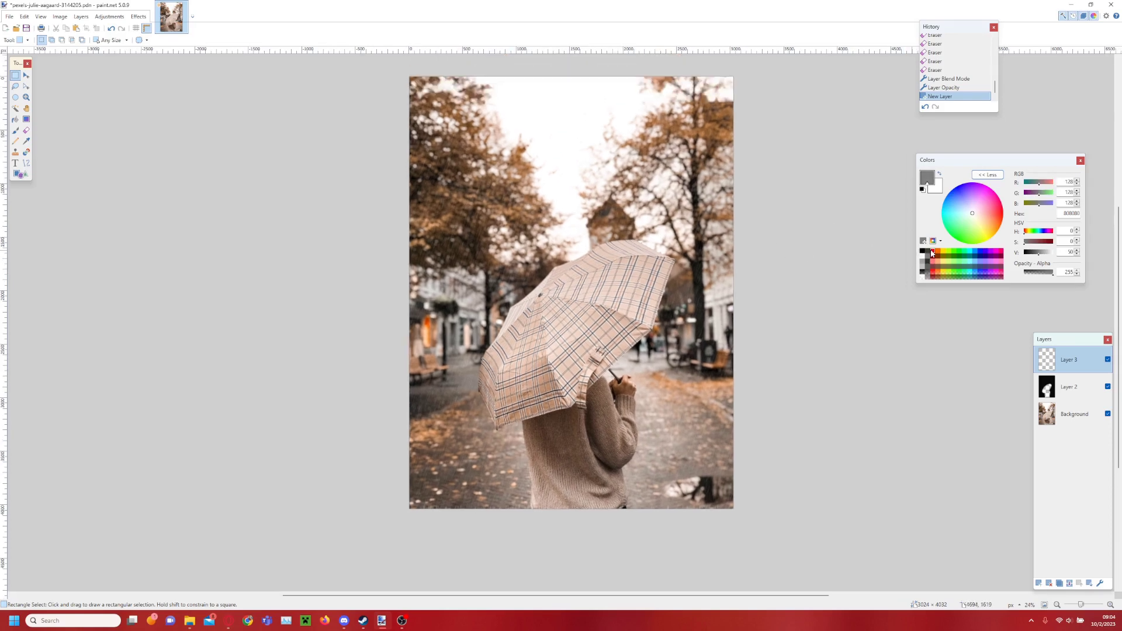
pyautogui.click(930, 252)
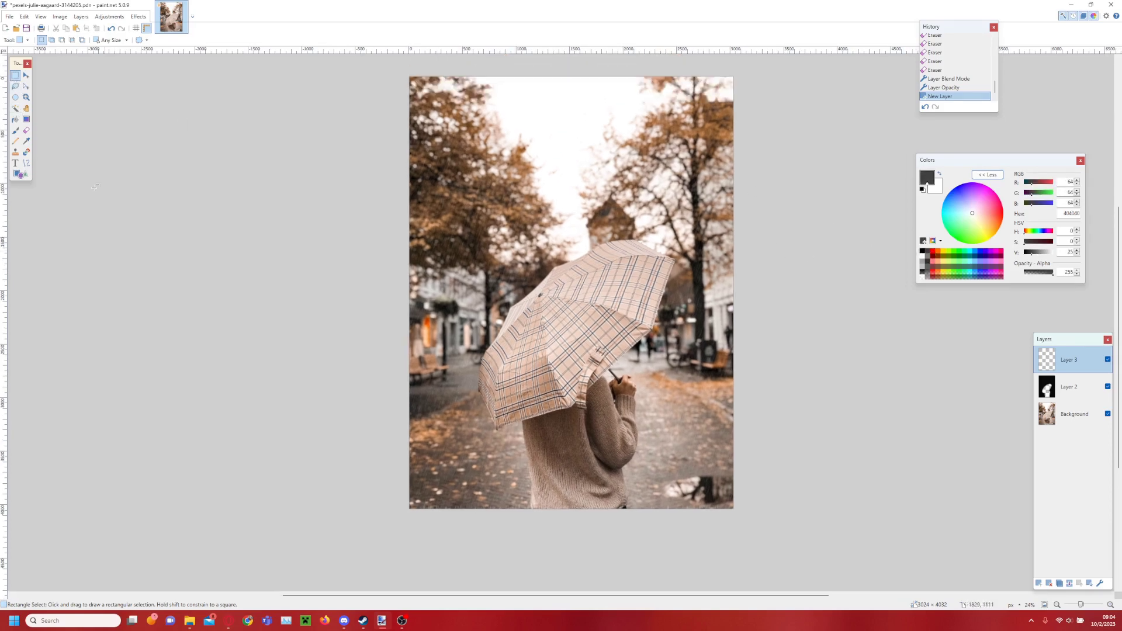
pyautogui.click(15, 119)
pyautogui.click(527, 214)
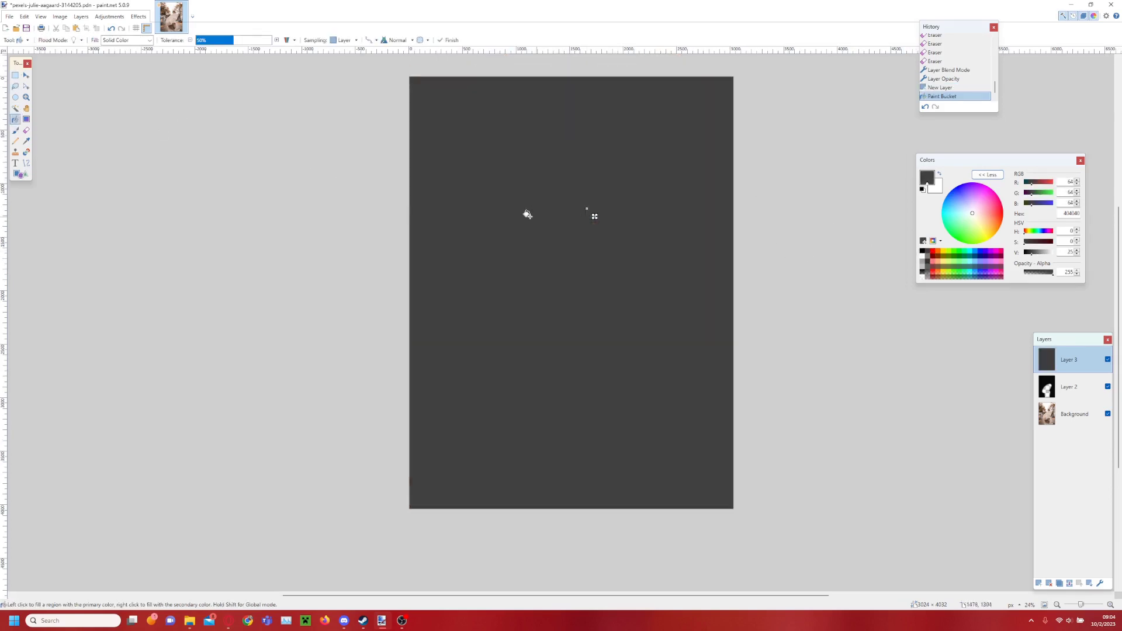
pyautogui.click(139, 17)
pyautogui.moveTo(156, 53)
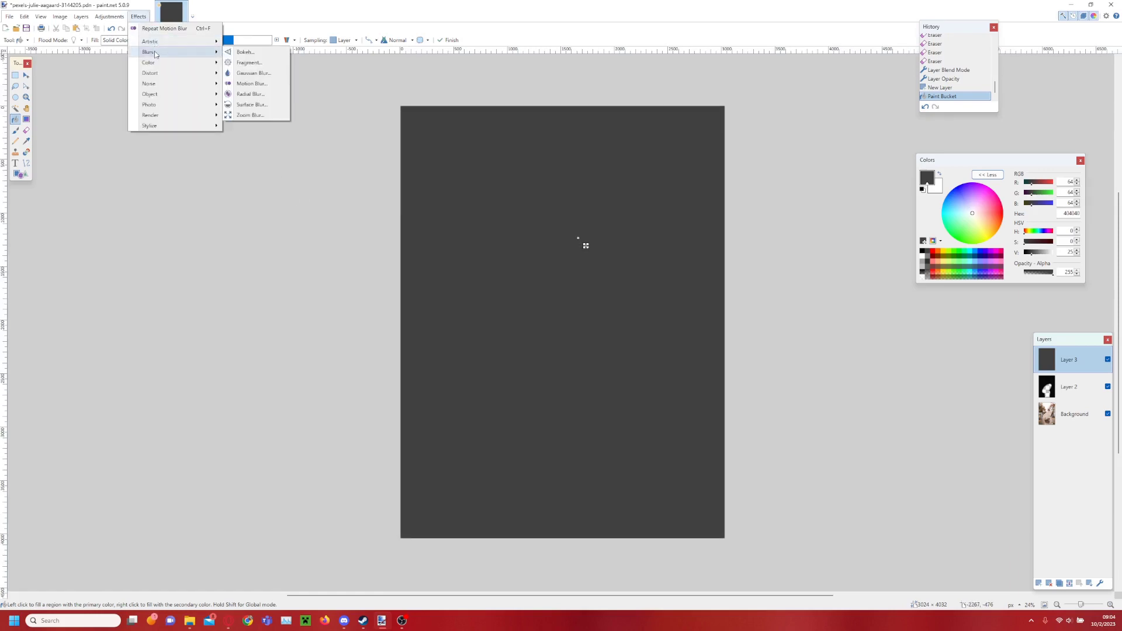
pyautogui.moveTo(166, 88)
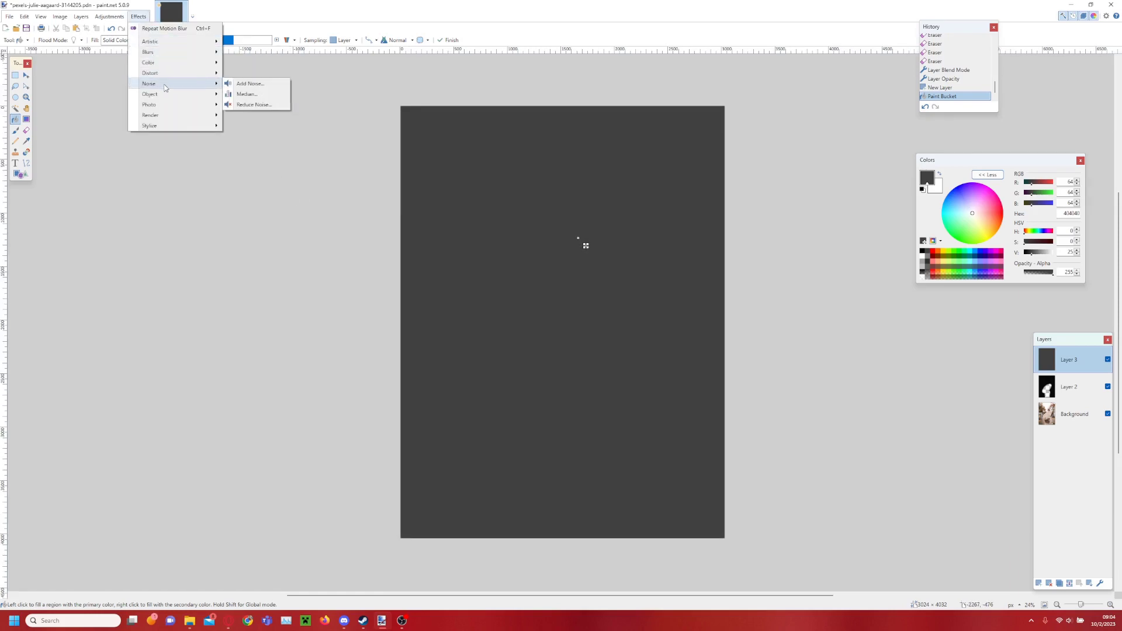
pyautogui.click(241, 86)
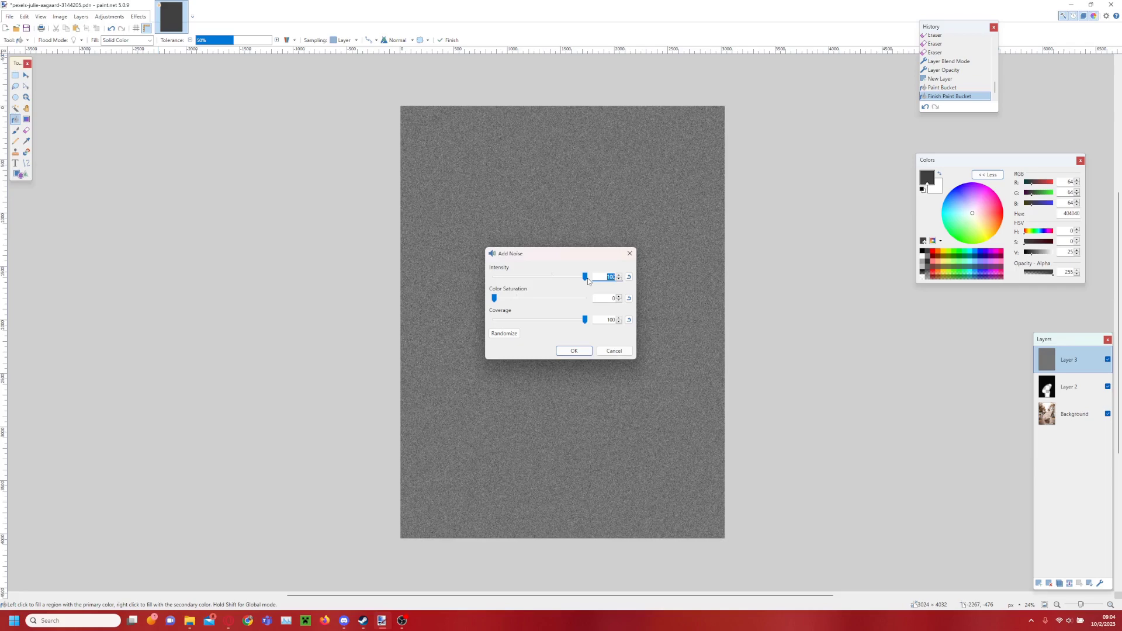
pyautogui.click(613, 351)
# Fill Layer 3 with black and add noise with intensity 100, color saturation 0 and coverage 100.
pyautogui.click(923, 251)
pyautogui.click(533, 263)
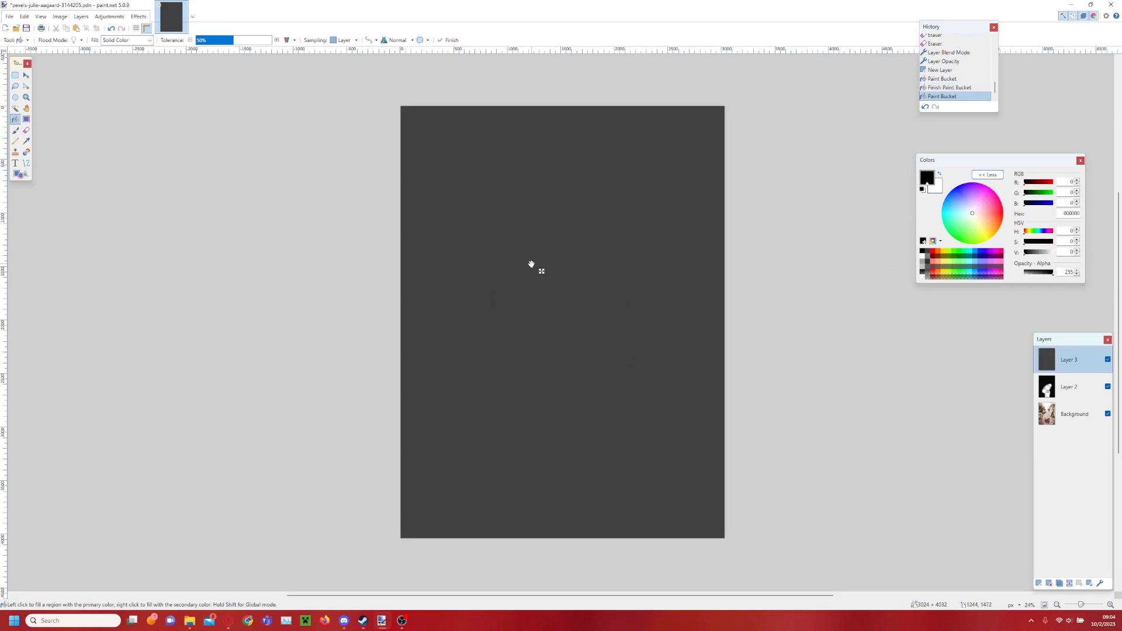
pyautogui.click(139, 17)
pyautogui.moveTo(159, 73)
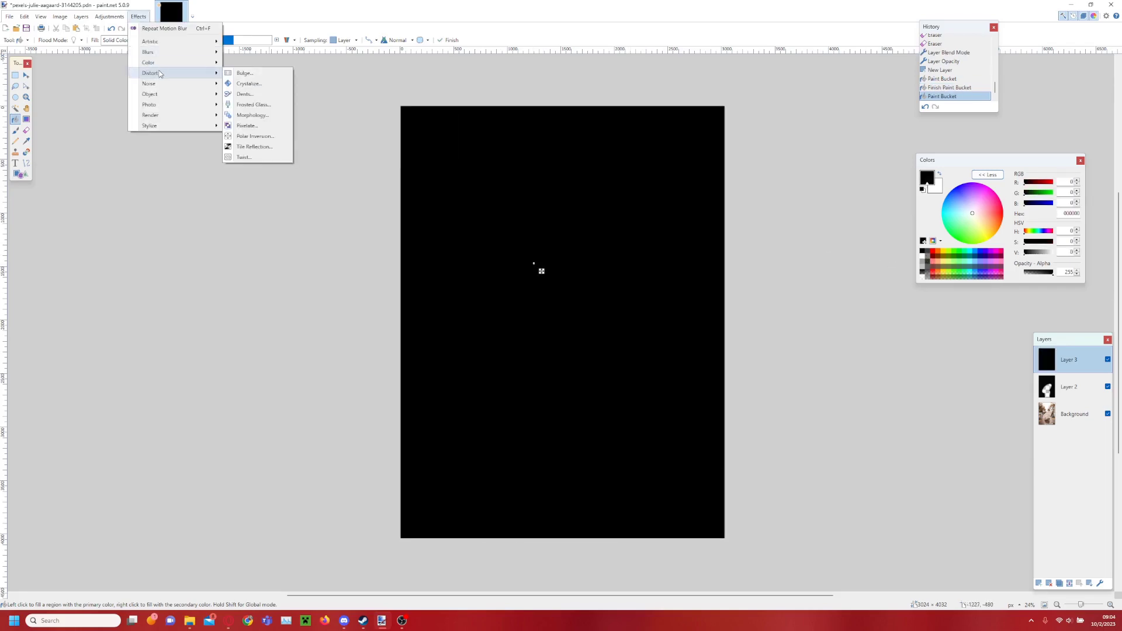
pyautogui.click(249, 84)
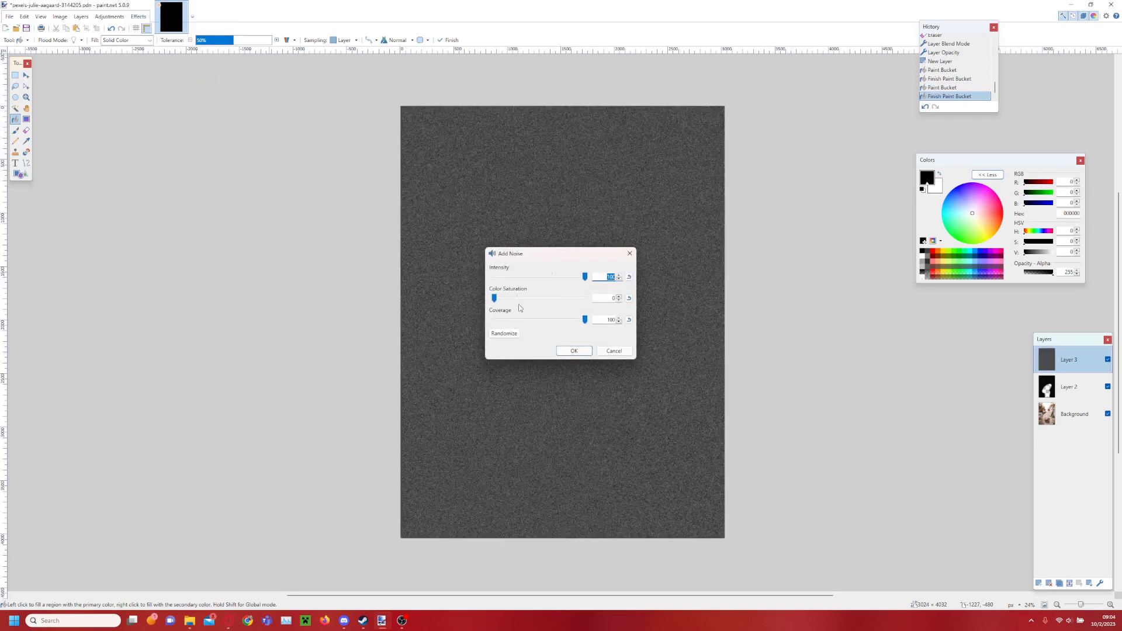
pyautogui.click(574, 351)
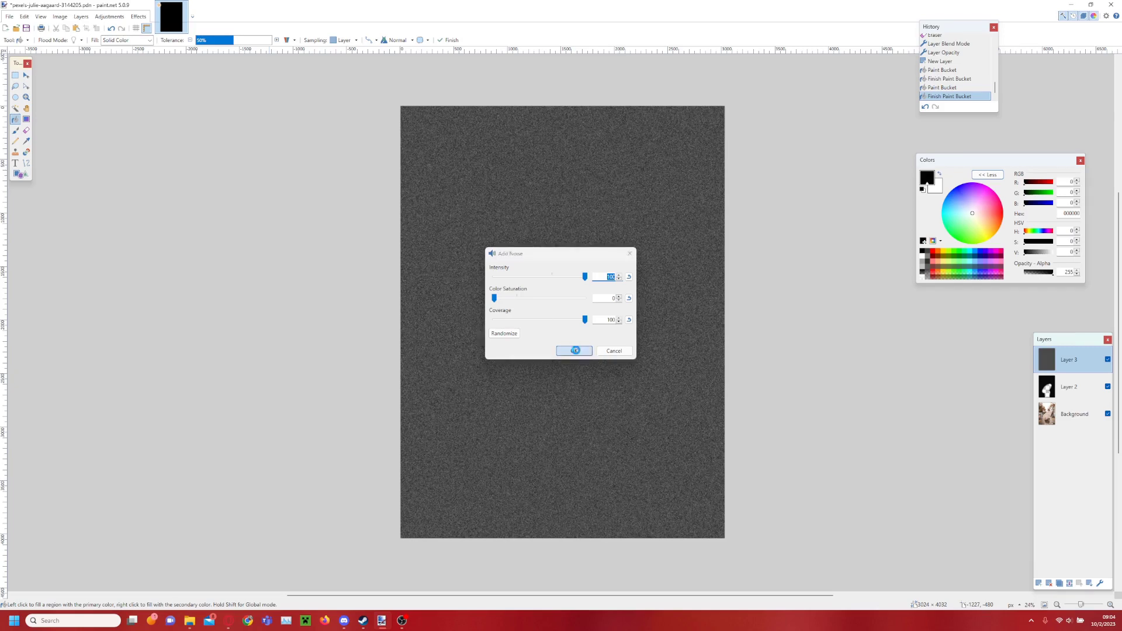
# Enlarge the noise on Layer 3 with Rotate / Zoom, using a zoom of about 4.52.
pyautogui.click(138, 18)
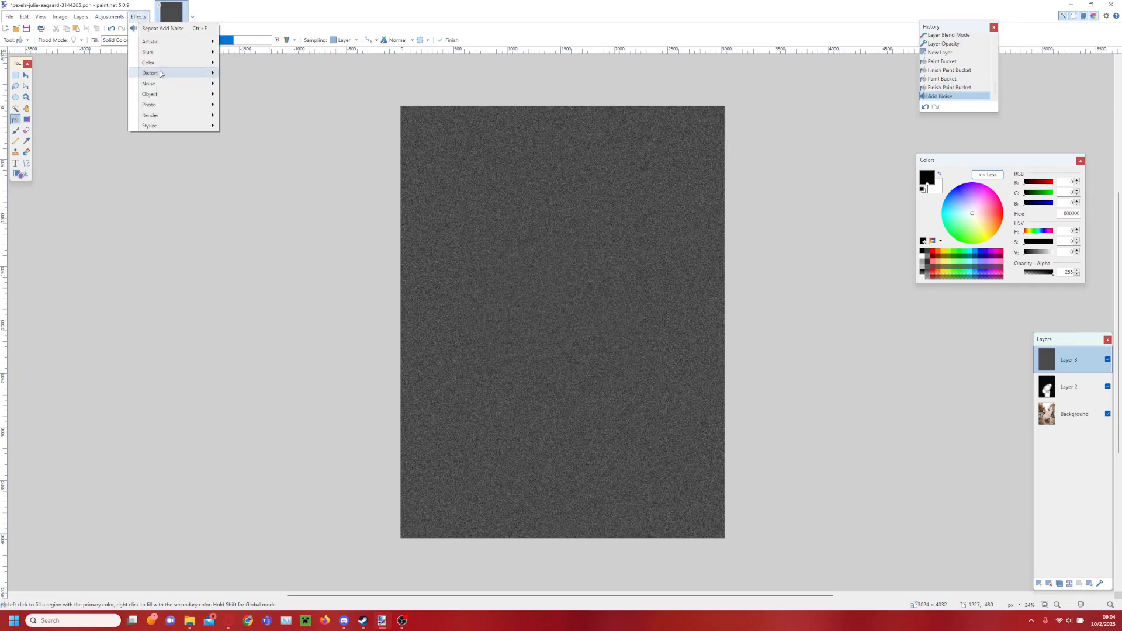
pyautogui.moveTo(162, 118)
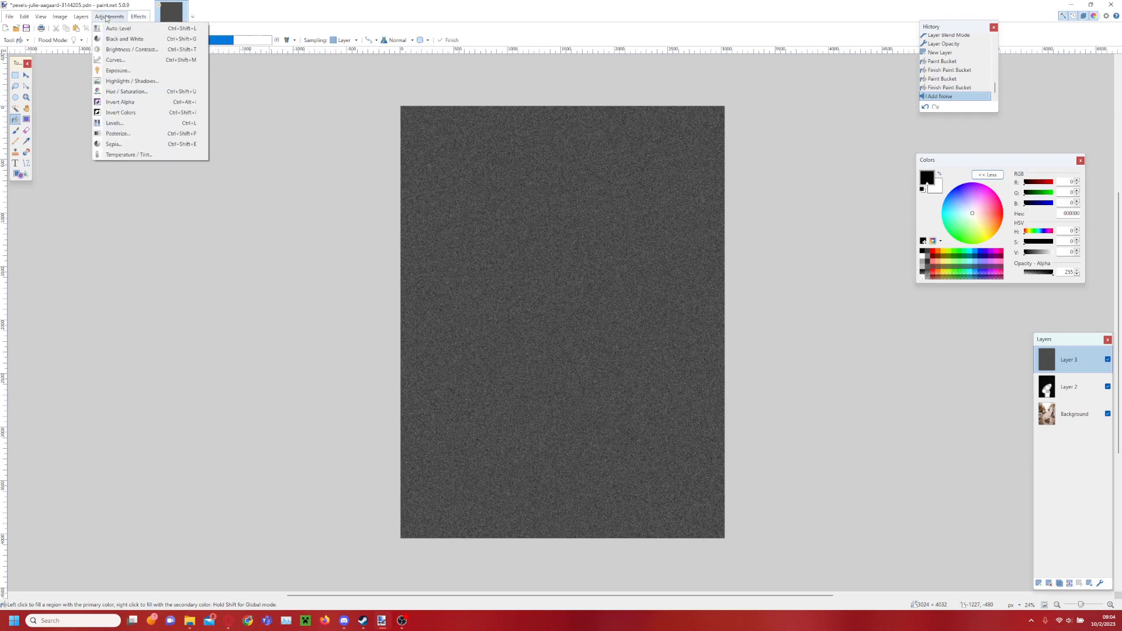
pyautogui.moveTo(82, 13)
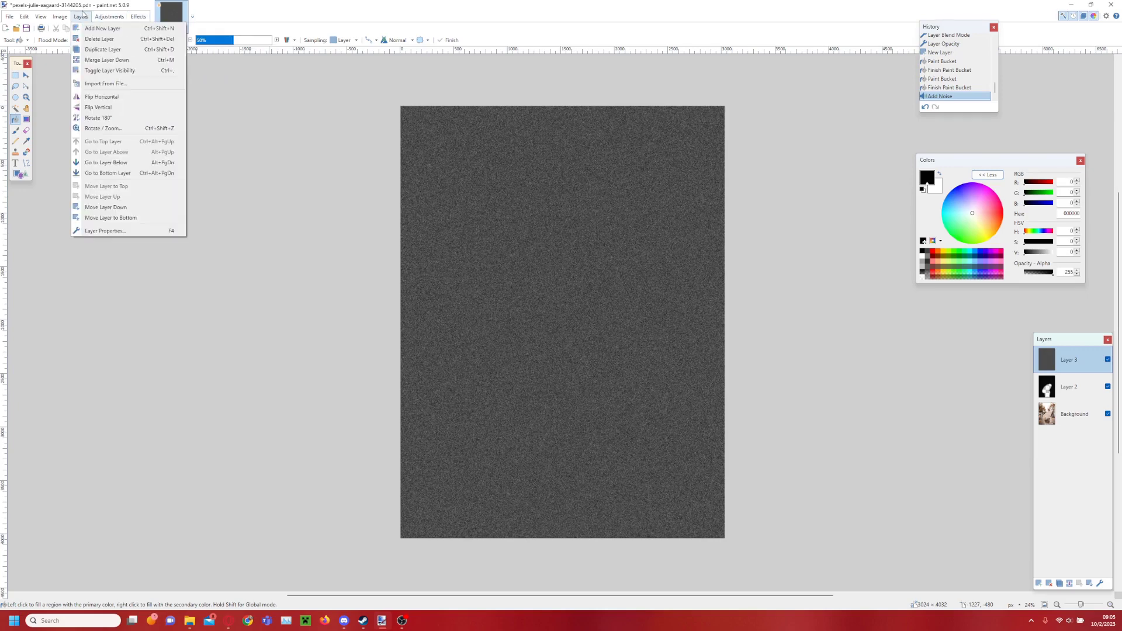
pyautogui.click(99, 128)
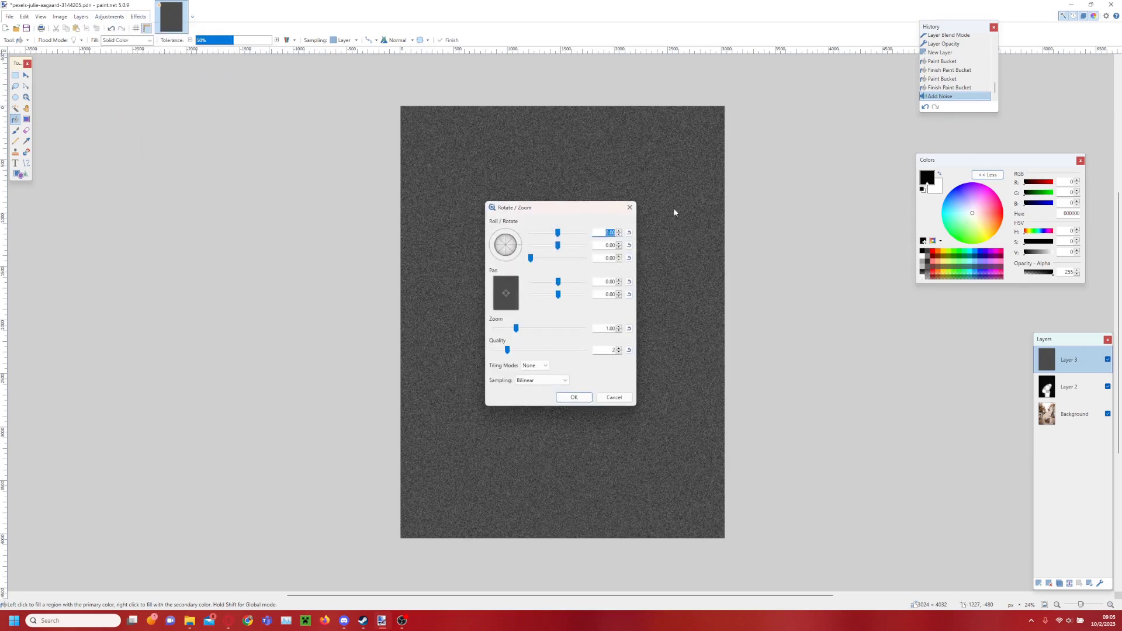
pyautogui.moveTo(520, 332); pyautogui.dragTo(536, 332)
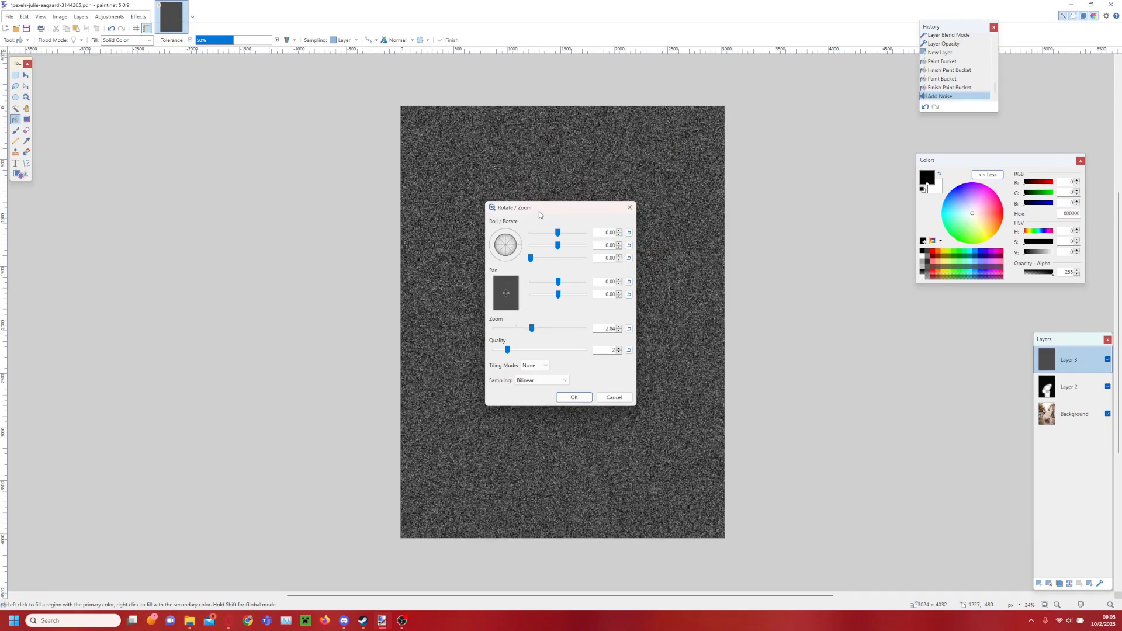
pyautogui.moveTo(539, 212); pyautogui.dragTo(775, 231)
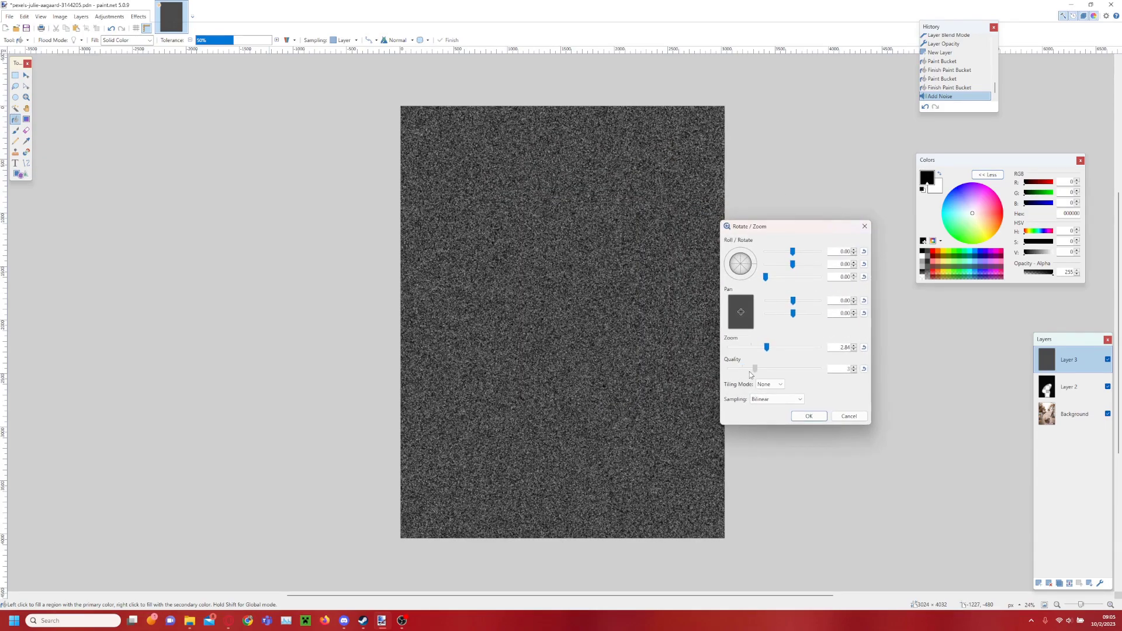
pyautogui.moveTo(766, 347); pyautogui.dragTo(778, 353)
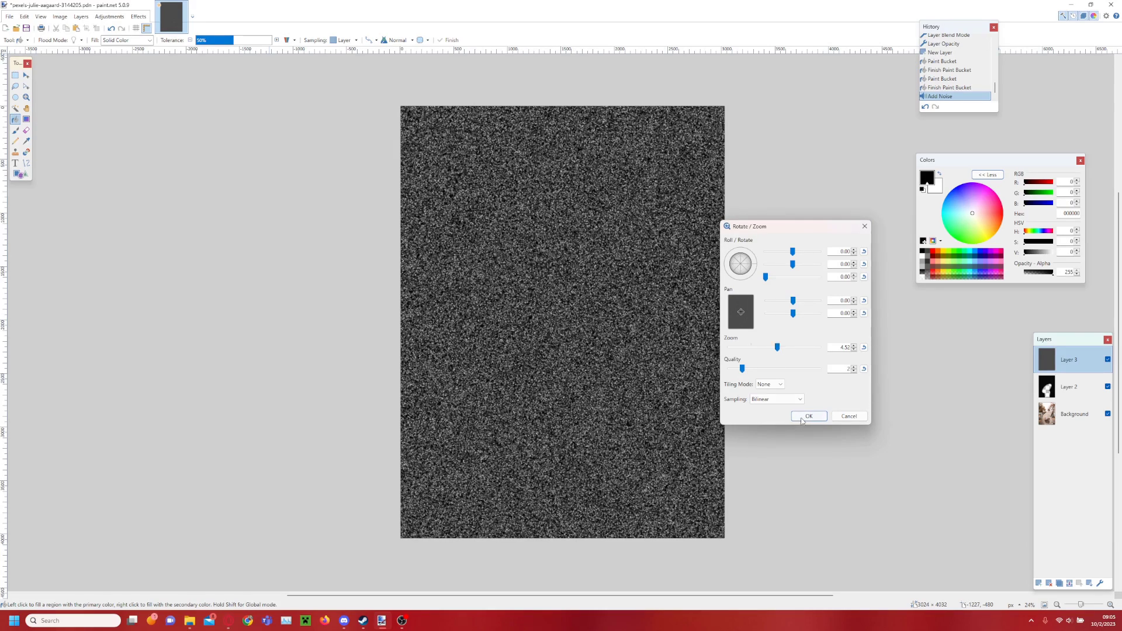
pyautogui.click(808, 416)
# Apply a centered Motion Blur to the enlarged noise, with the distance raised to about 144.
pyautogui.click(139, 16)
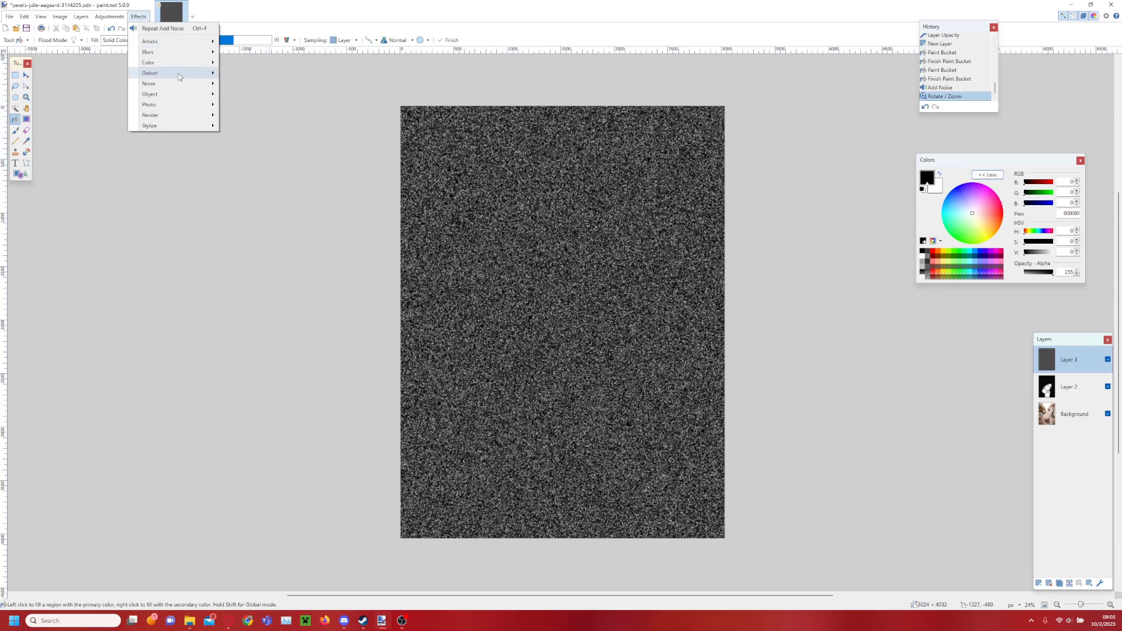
pyautogui.moveTo(179, 76)
pyautogui.moveTo(176, 52)
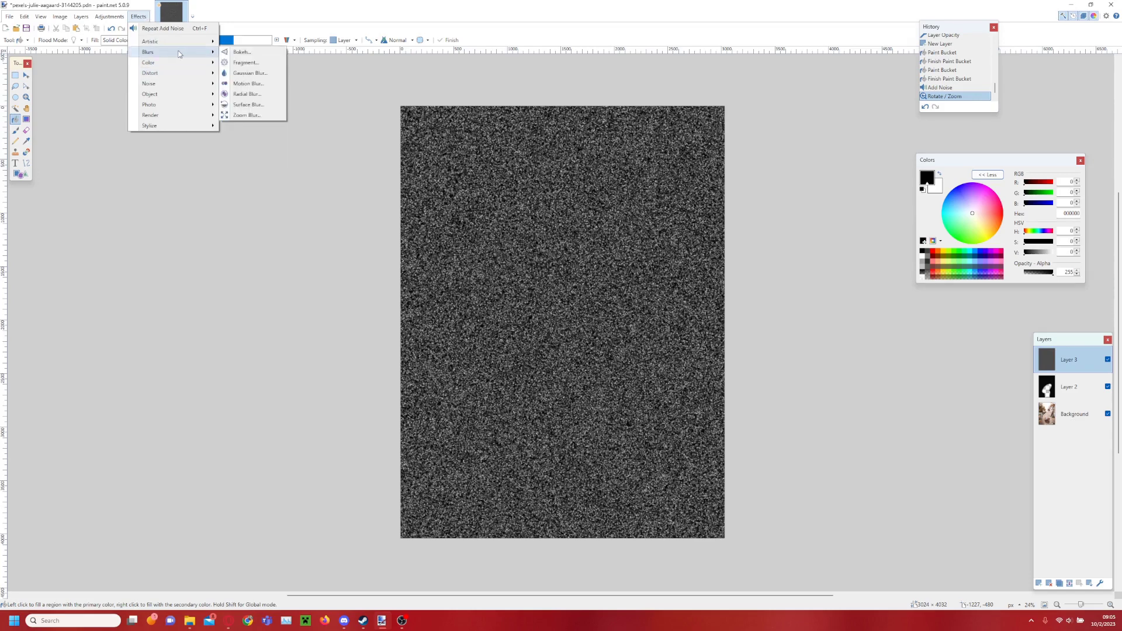
pyautogui.click(245, 83)
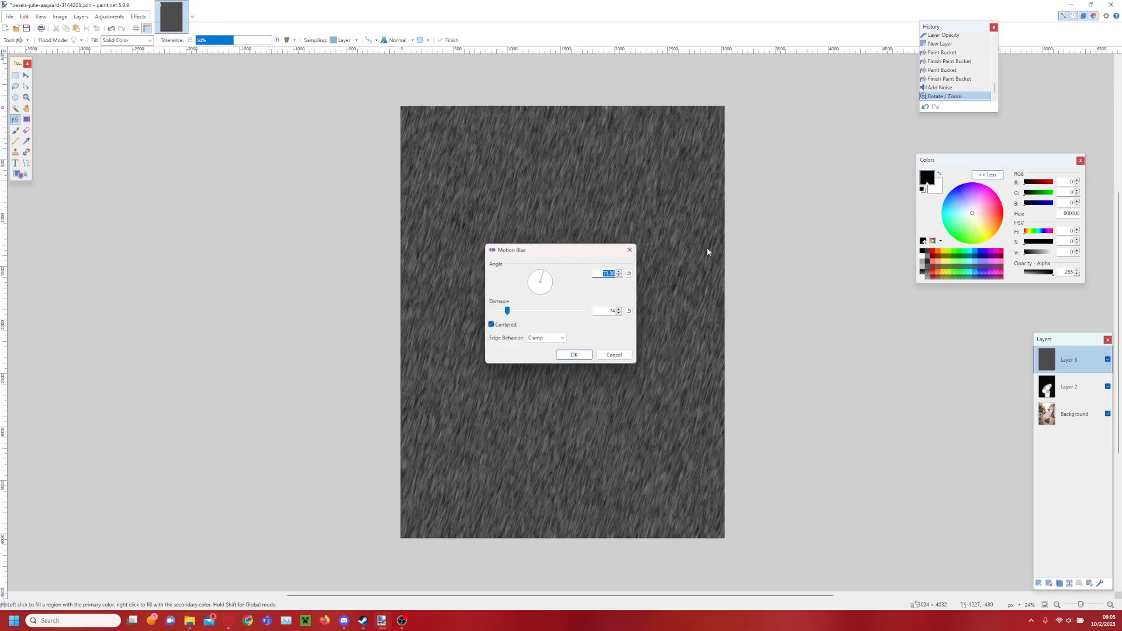
pyautogui.moveTo(578, 253); pyautogui.dragTo(809, 246)
pyautogui.moveTo(738, 304); pyautogui.dragTo(742, 308)
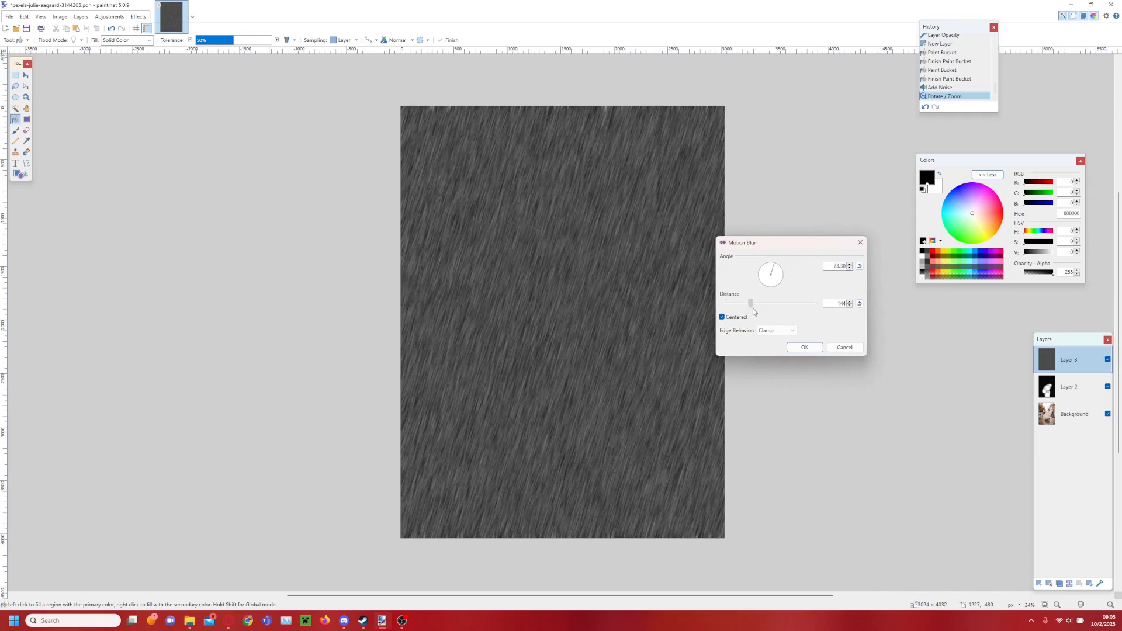
pyautogui.click(799, 348)
# Adjust Brightness / Contrast on Layer 3 so that thin bright rain streaks stand out on black.
pyautogui.click(109, 16)
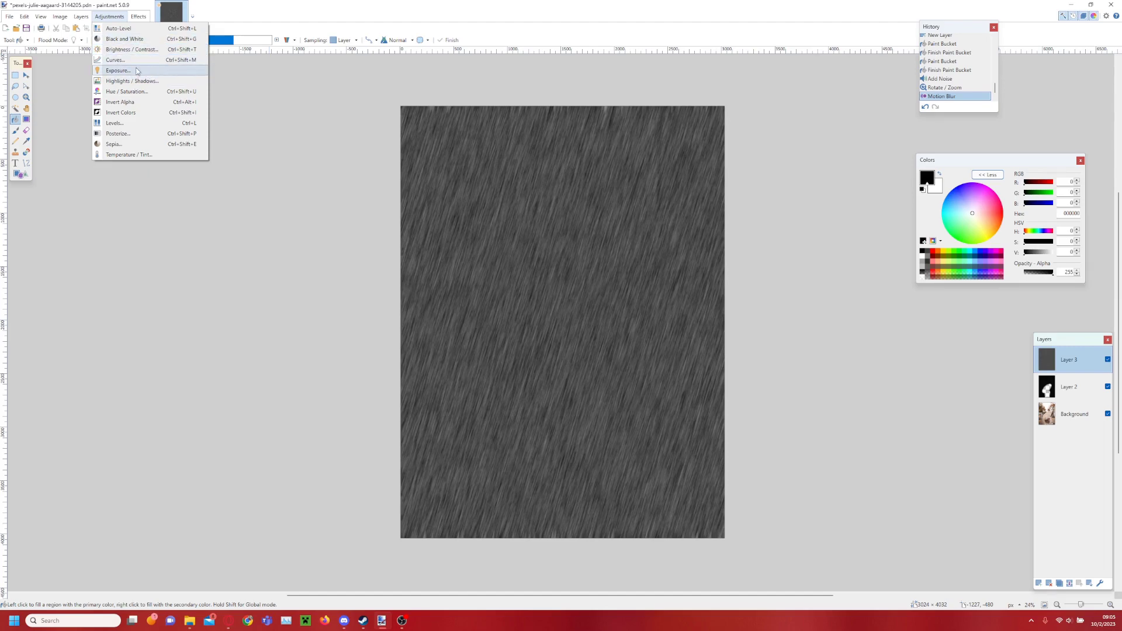
pyautogui.click(131, 49)
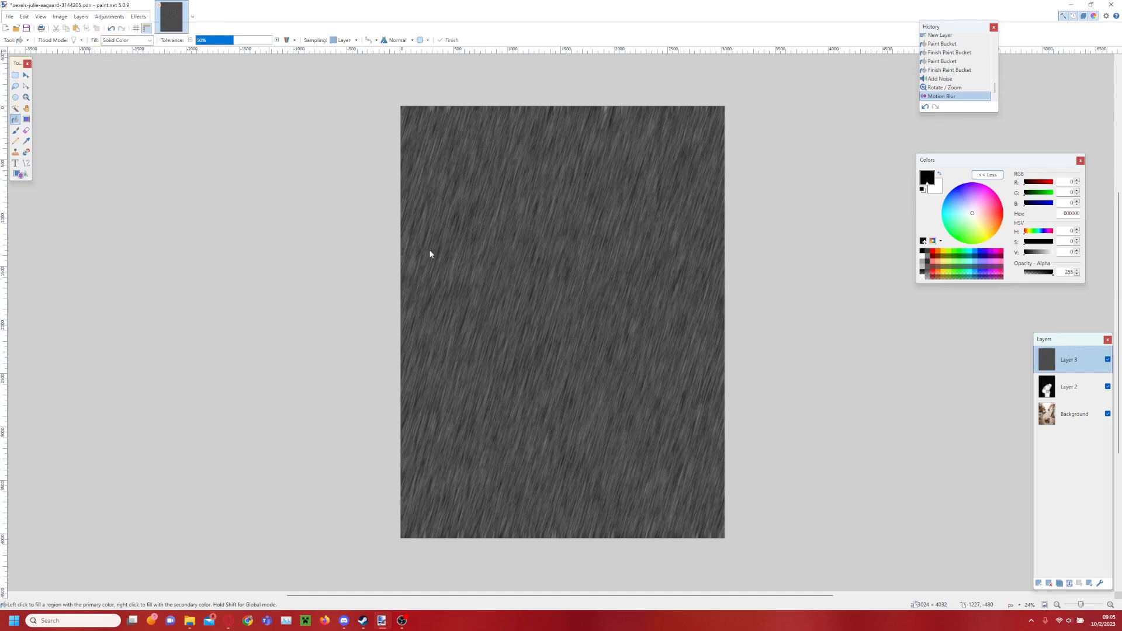
pyautogui.moveTo(558, 281)
pyautogui.mouseDown()
pyautogui.moveTo(301, 258)
pyautogui.moveTo(290, 294)
pyautogui.moveTo(278, 274)
pyautogui.moveTo(311, 299)
pyautogui.mouseUp()
pyautogui.click(322, 311)
# Enlarge the rain streaks on Layer 3 with Rotate / Zoom, using a zoom of about 2.17.
pyautogui.click(81, 16)
pyautogui.click(130, 138)
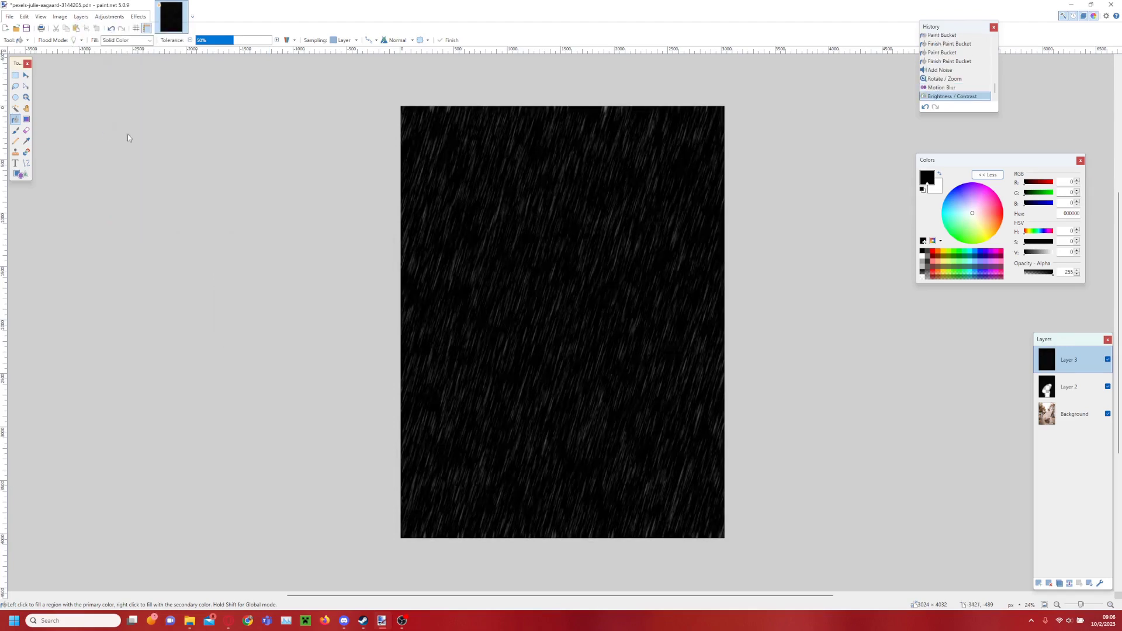
pyautogui.moveTo(547, 211); pyautogui.dragTo(276, 213)
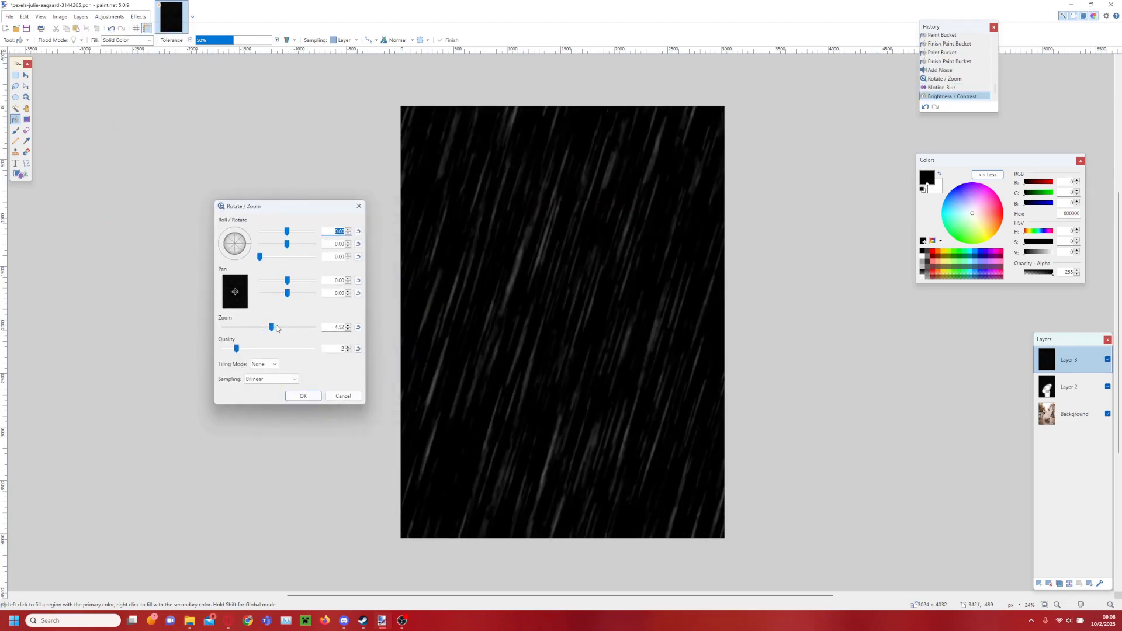
pyautogui.moveTo(277, 327); pyautogui.dragTo(257, 332)
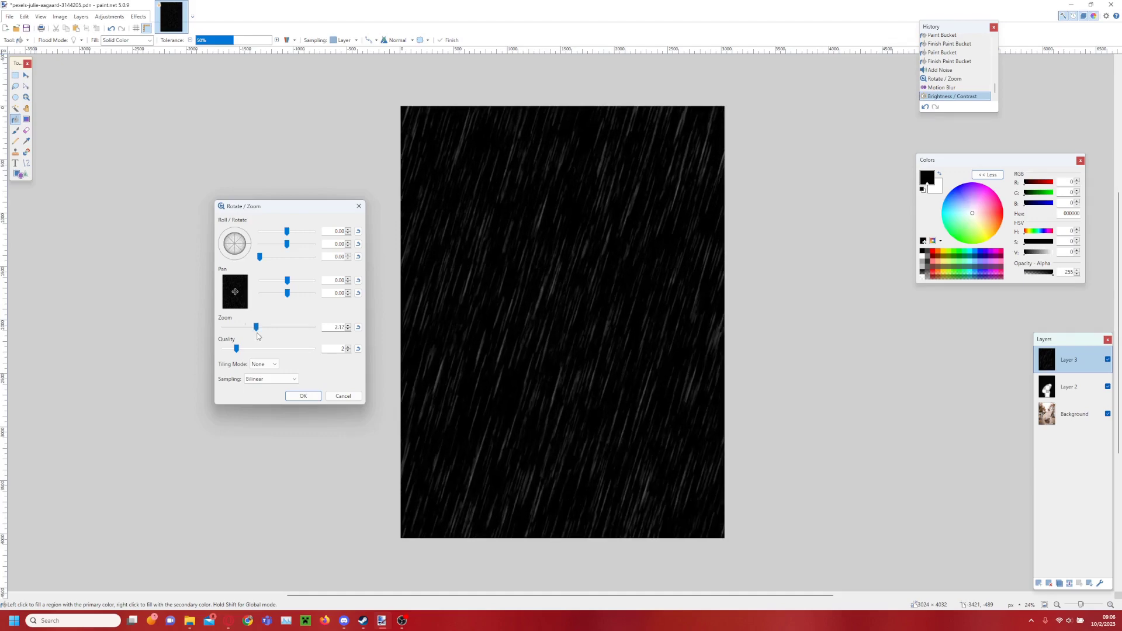
pyautogui.click(304, 396)
# Set the blend mode of Layer 3 to Screen in its layer properties.
pyautogui.doubleClick(1072, 365)
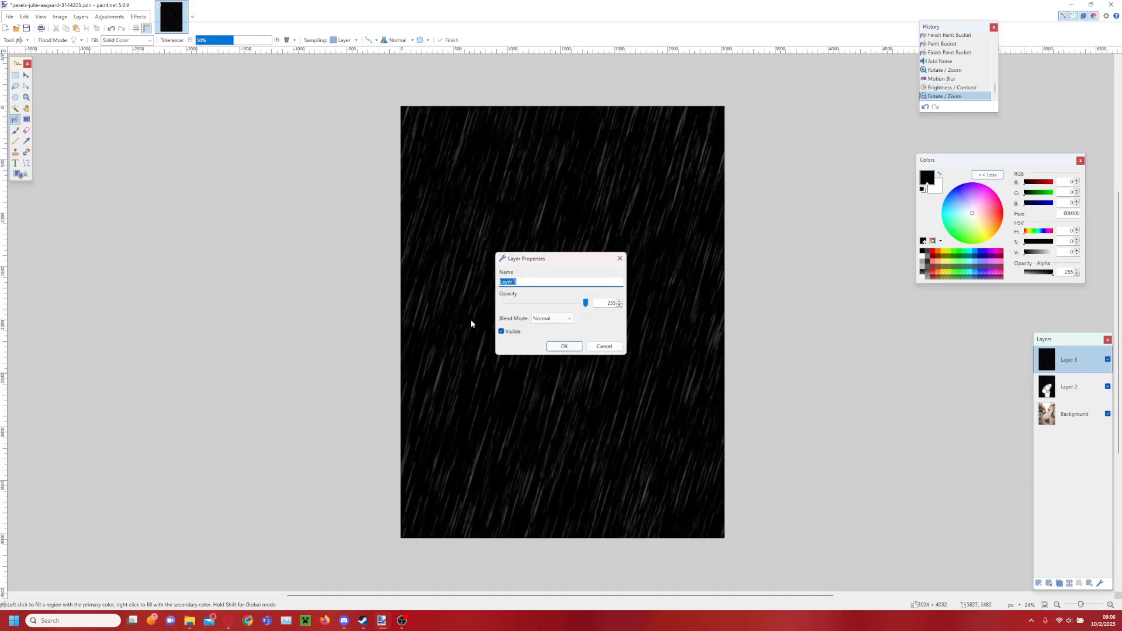
pyautogui.click(552, 318)
pyautogui.click(549, 412)
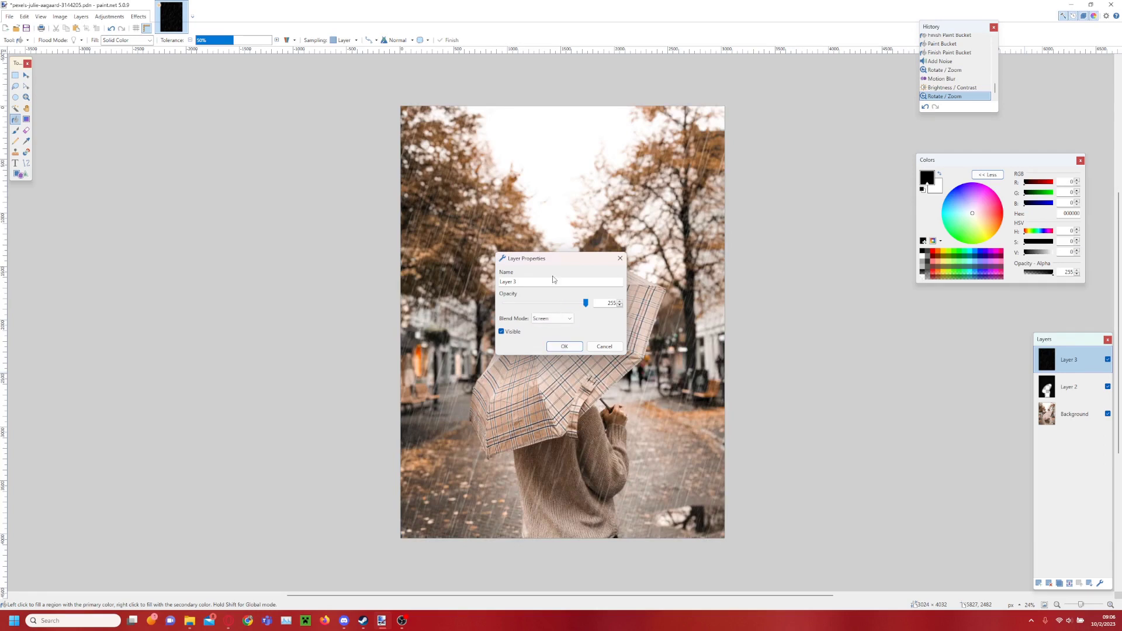
pyautogui.click(565, 346)
pyautogui.doubleClick(250, 277)
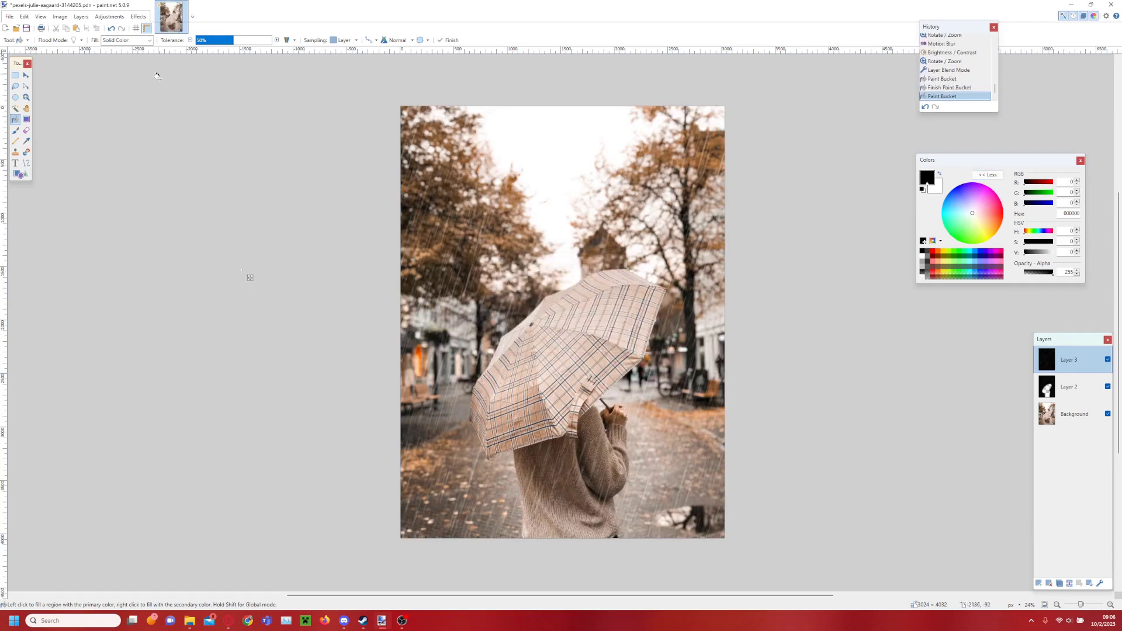
# Soften the rain streaks on Layer 3 with a Gaussian Blur of about 24 radius at quality 4.
pyautogui.click(138, 17)
pyautogui.moveTo(157, 52)
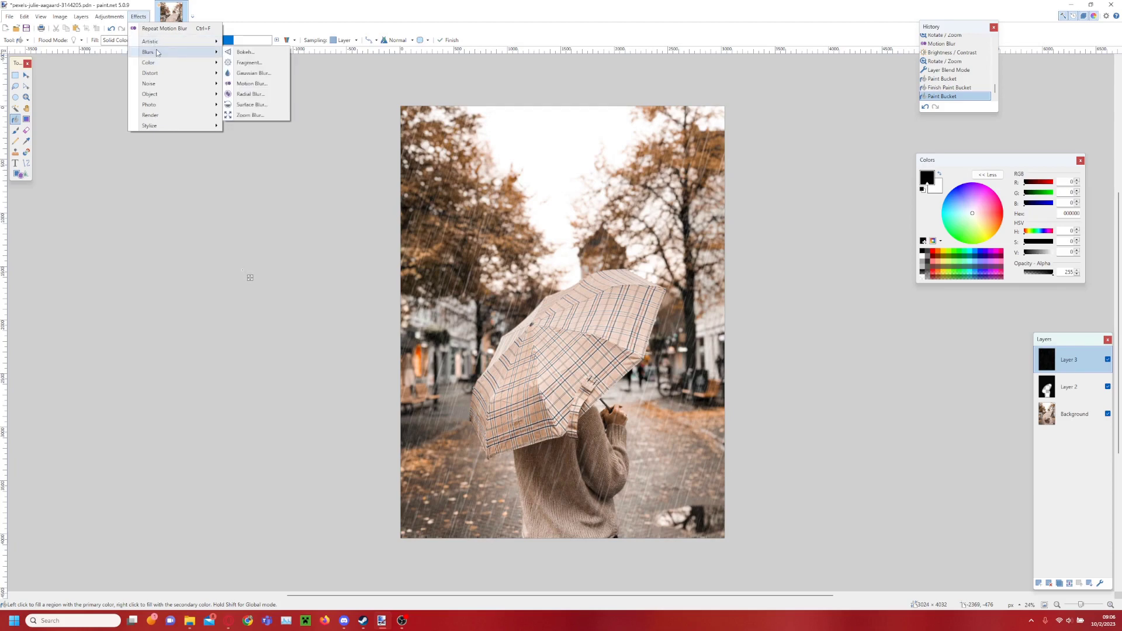
pyautogui.click(269, 72)
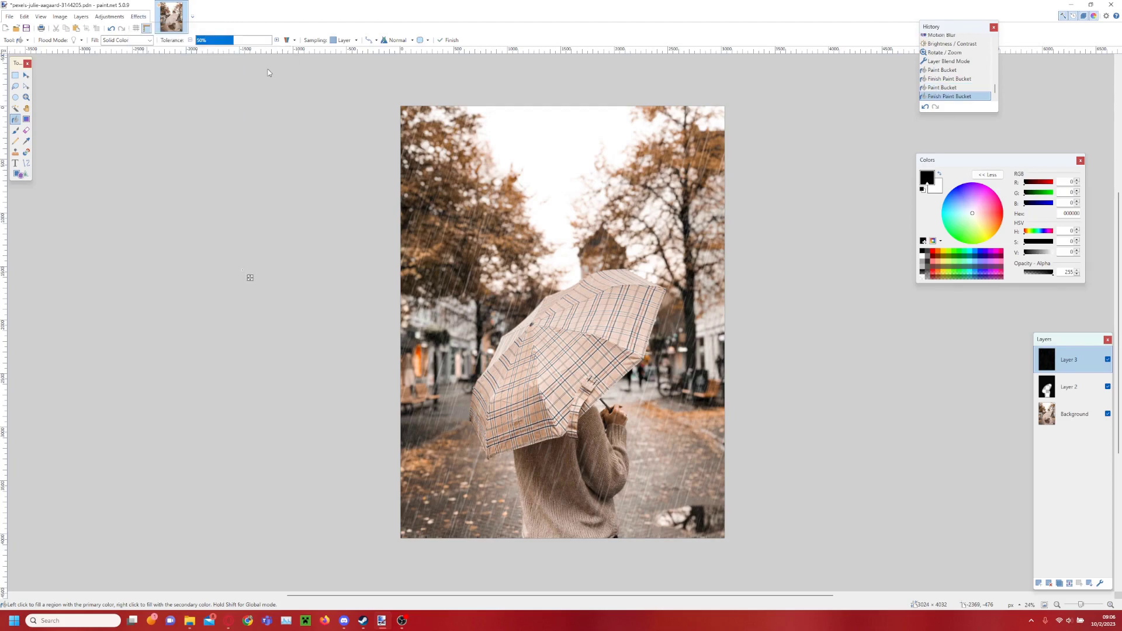
pyautogui.moveTo(514, 250); pyautogui.dragTo(270, 275)
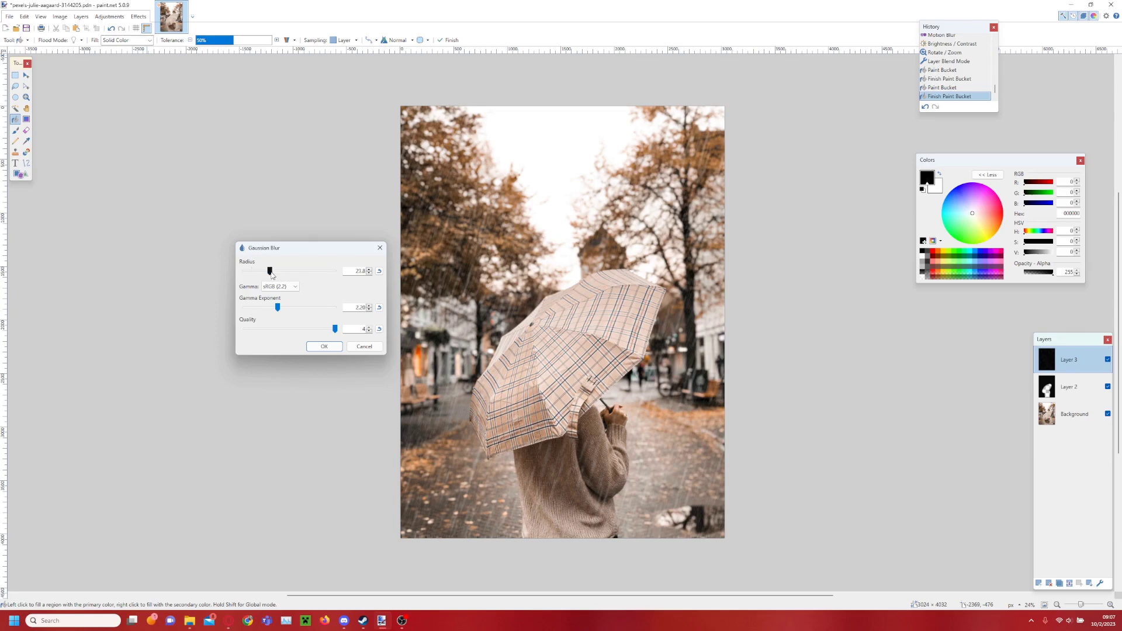
pyautogui.click(323, 346)
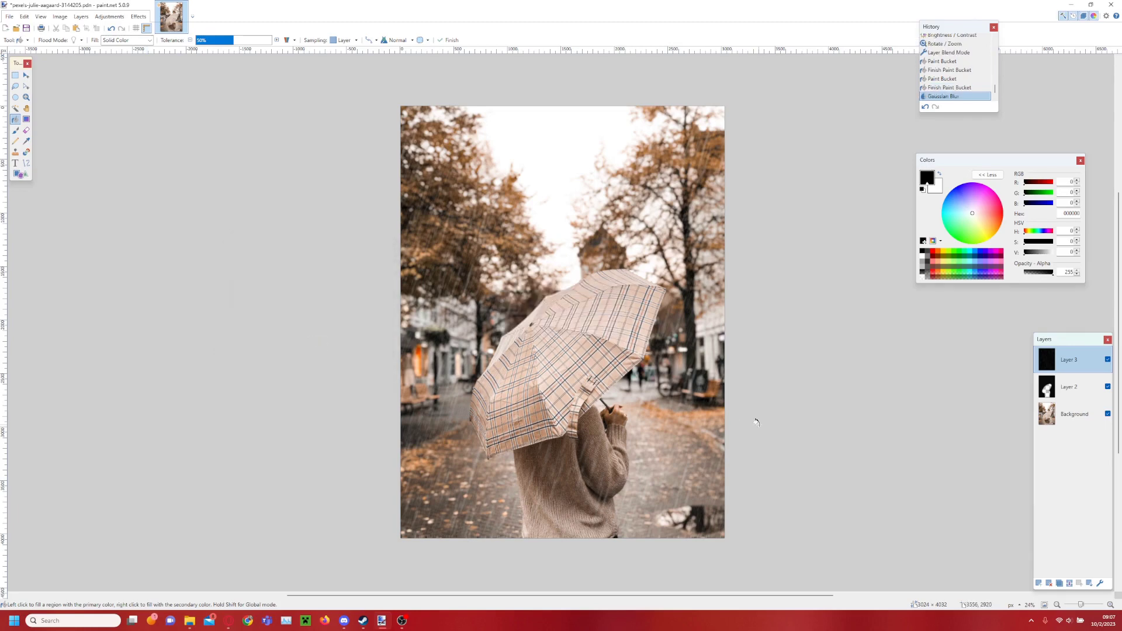
# Hide Layer 2, the first rain layer, leaving the blurred Layer 3 shown over the photo.
pyautogui.click(1107, 387)
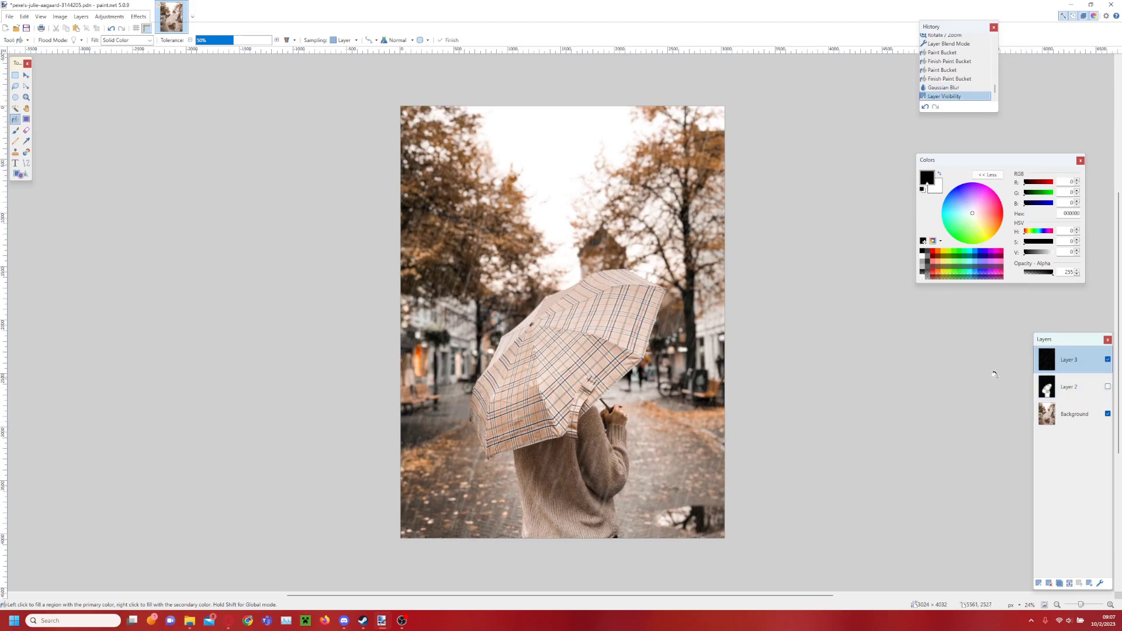
# Undo the last Gaussian Blur on Layer 3 and hide Layer 2 so the unblurred large streaks show alone.
pyautogui.hotkey('ctrl', 'z')
pyautogui.hotkey('ctrl', 'z')
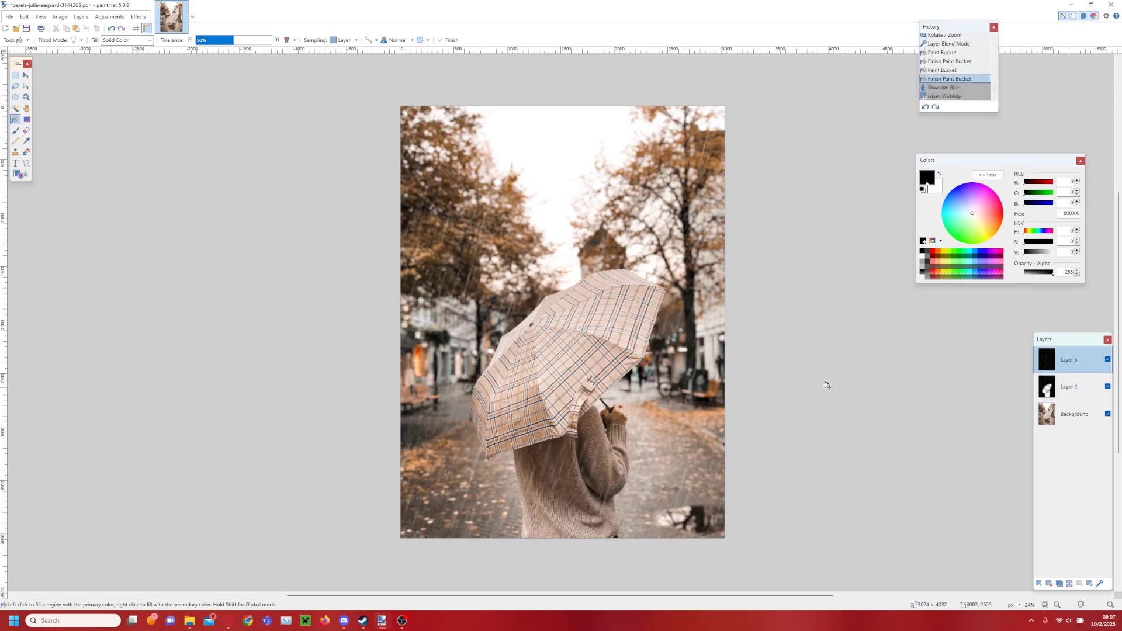
pyautogui.click(1107, 387)
pyautogui.click(1106, 387)
pyautogui.click(1107, 386)
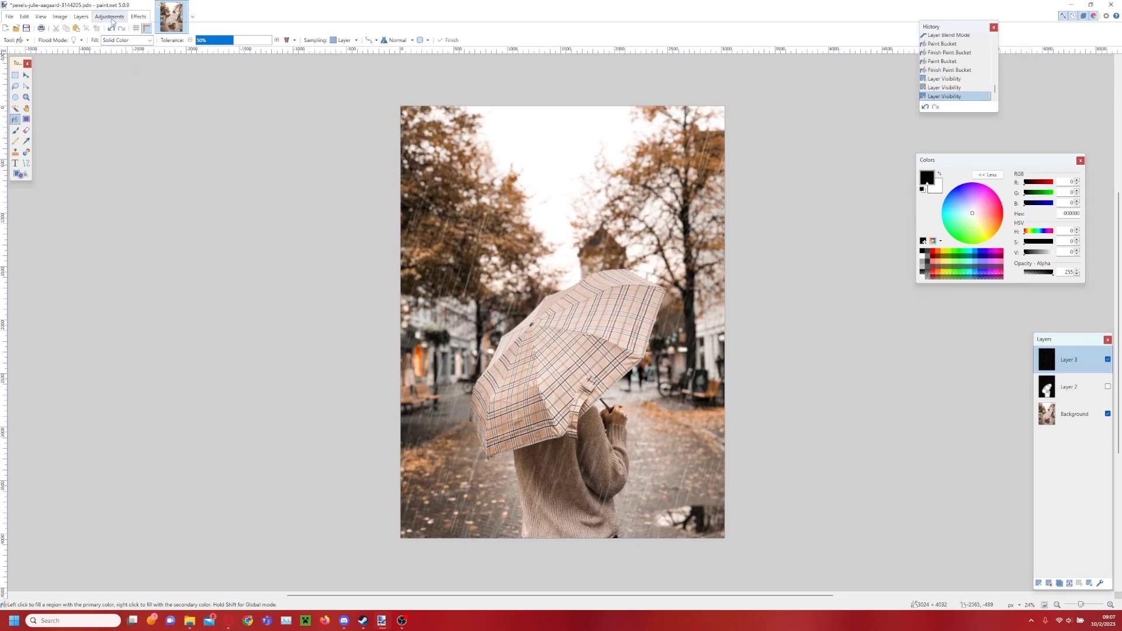
# Blur the rain streaks on Layer 3 with a Gaussian Blur of about 22 radius at quality 4.
pyautogui.click(134, 17)
pyautogui.moveTo(153, 52)
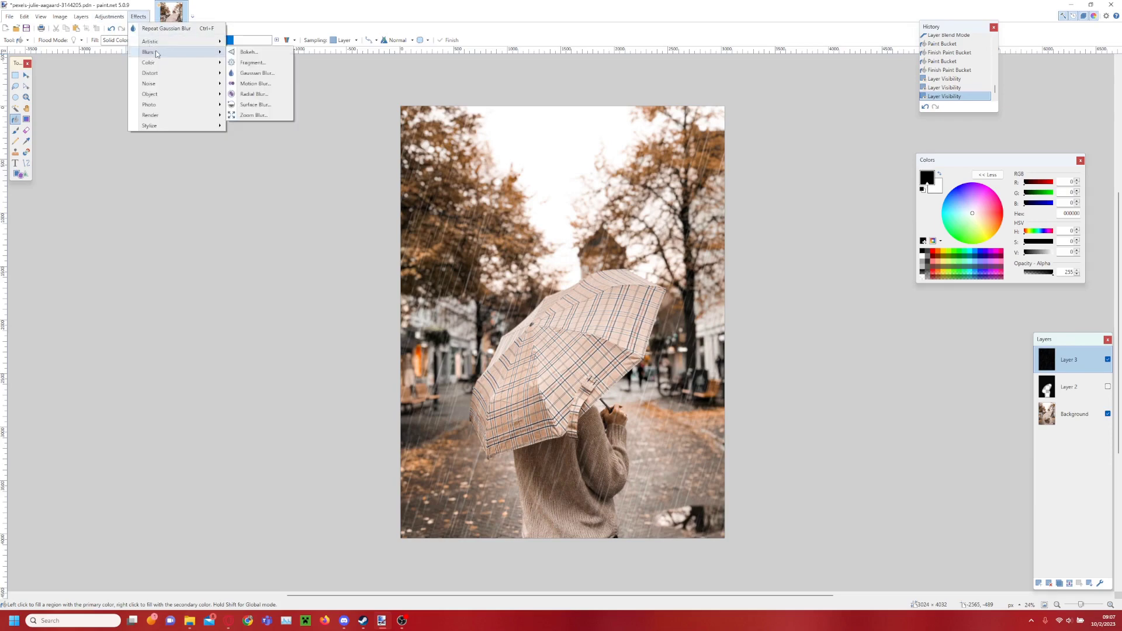
pyautogui.click(248, 74)
pyautogui.moveTo(526, 253); pyautogui.dragTo(259, 290)
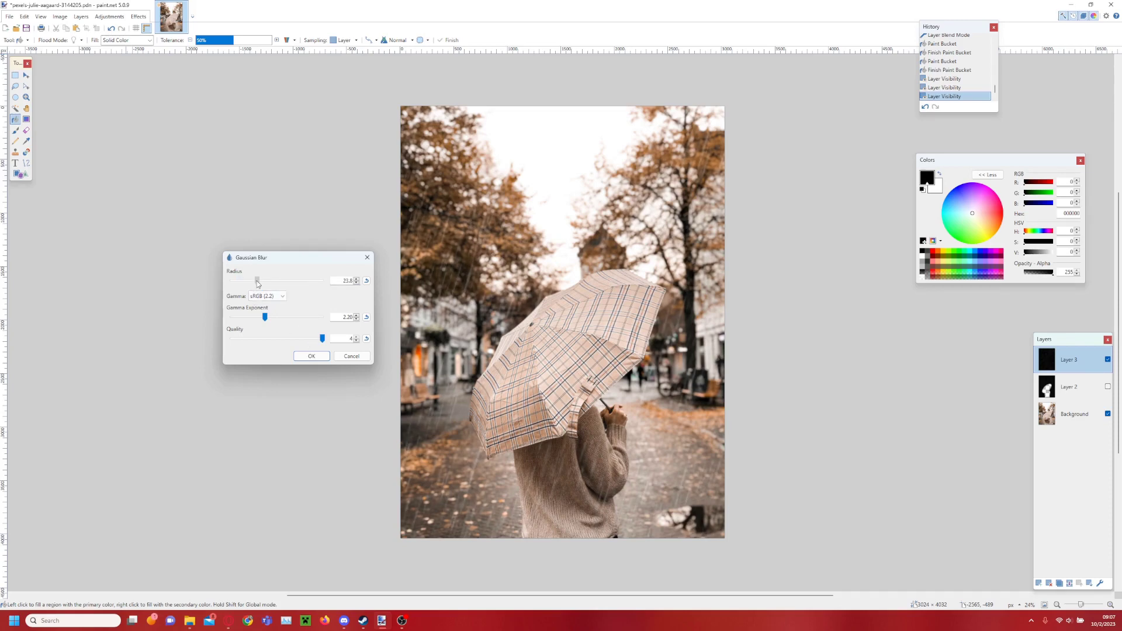
pyautogui.click(312, 356)
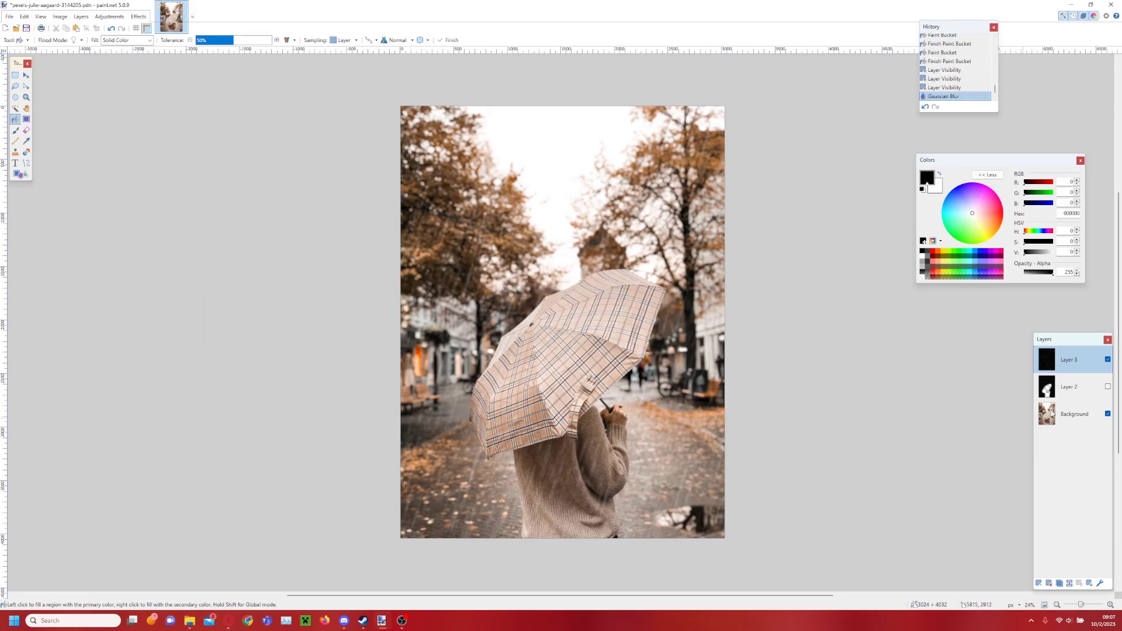
# Compare the photo with and without Layer 2, leaving Layer 2 visible.
pyautogui.click(1107, 388)
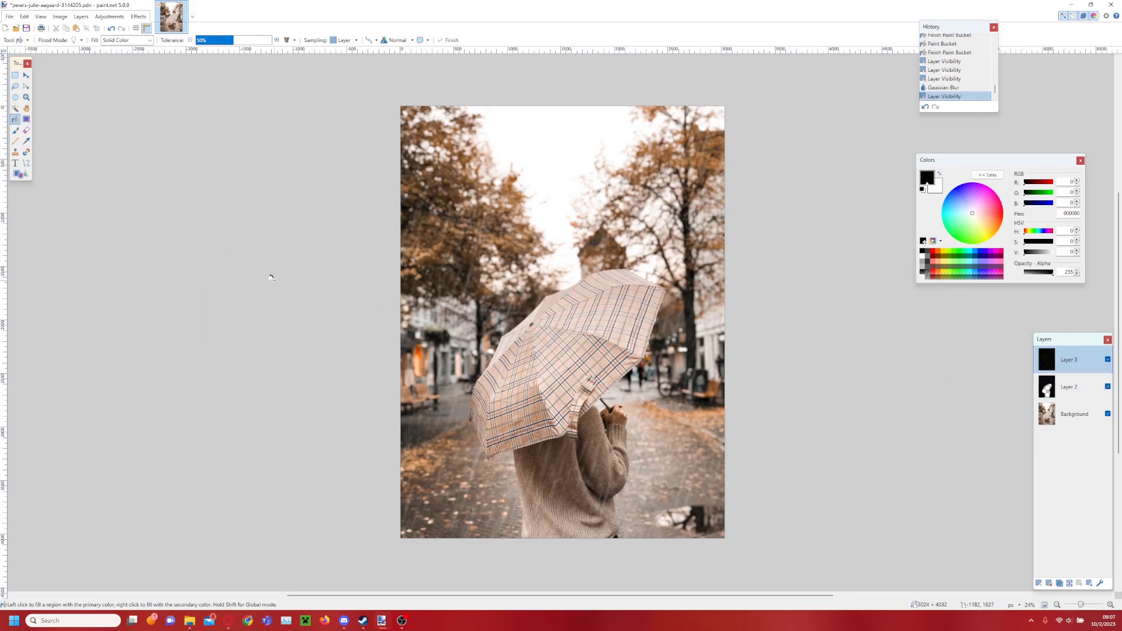
pyautogui.click(1108, 386)
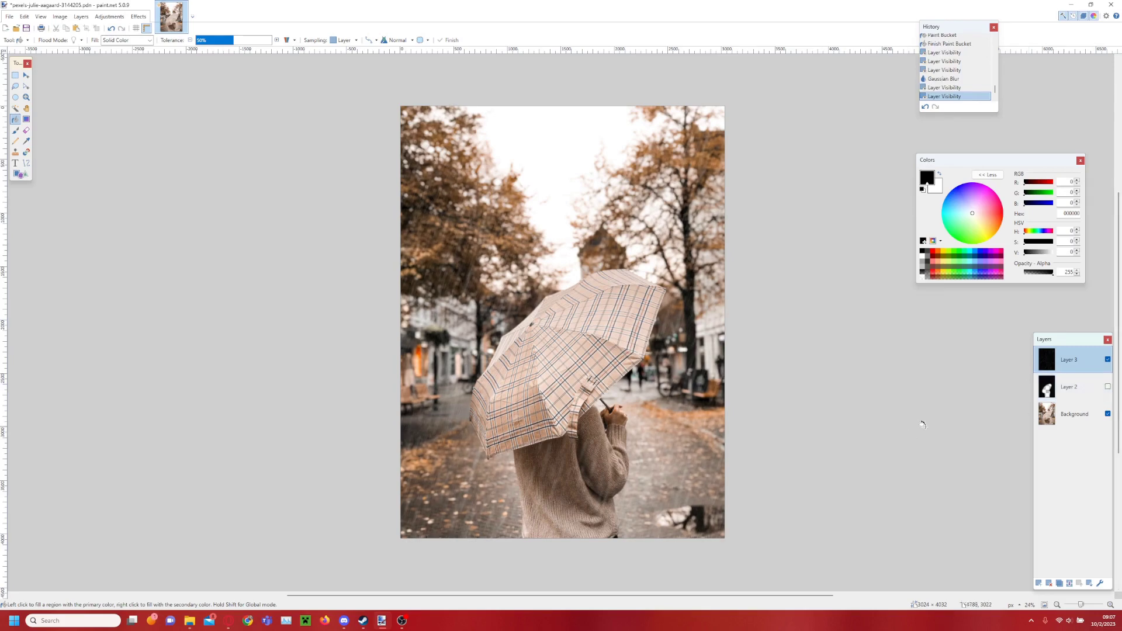
pyautogui.click(1108, 387)
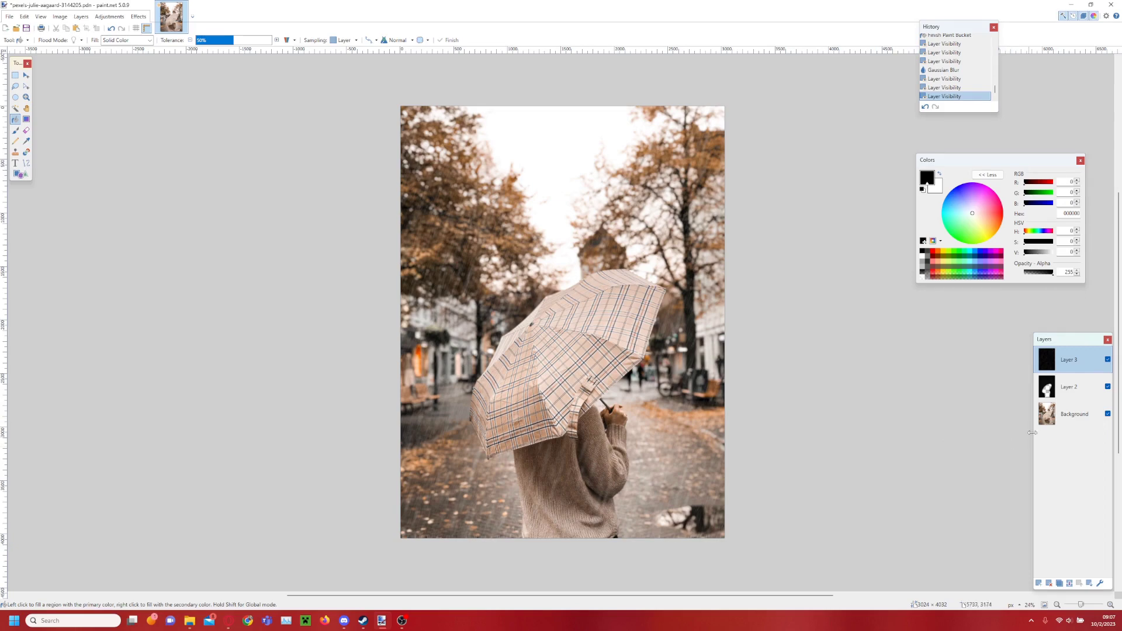
# Add a new layer directly above Background and choose the Pencil tool with white (FFFFFF) as the primary colour.
pyautogui.click(1047, 416)
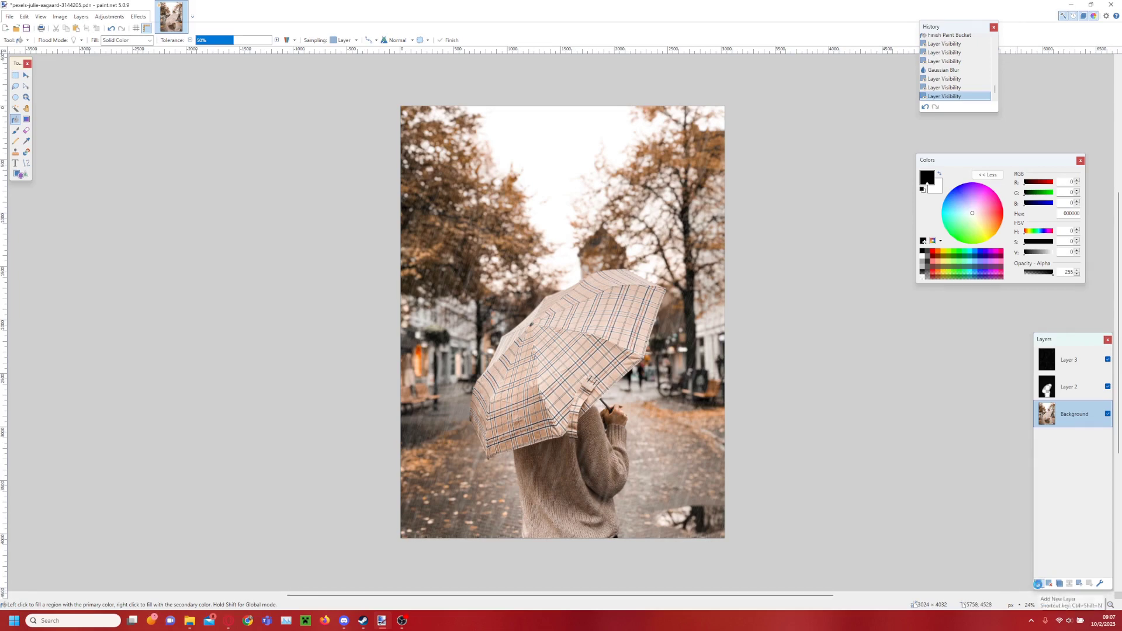
pyautogui.click(1038, 583)
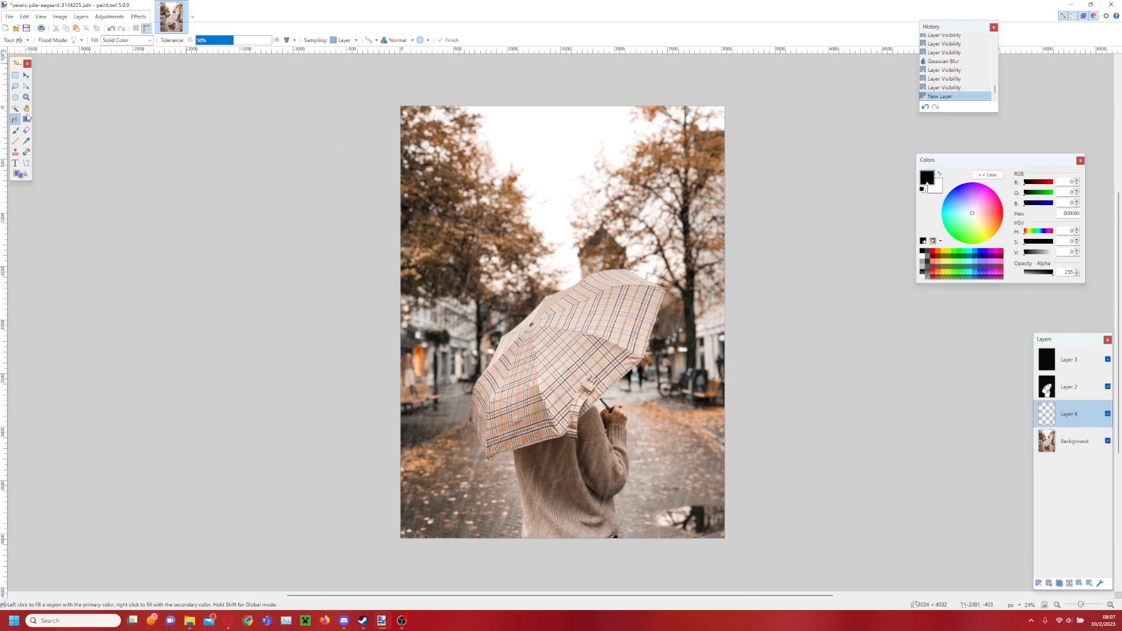
pyautogui.click(15, 141)
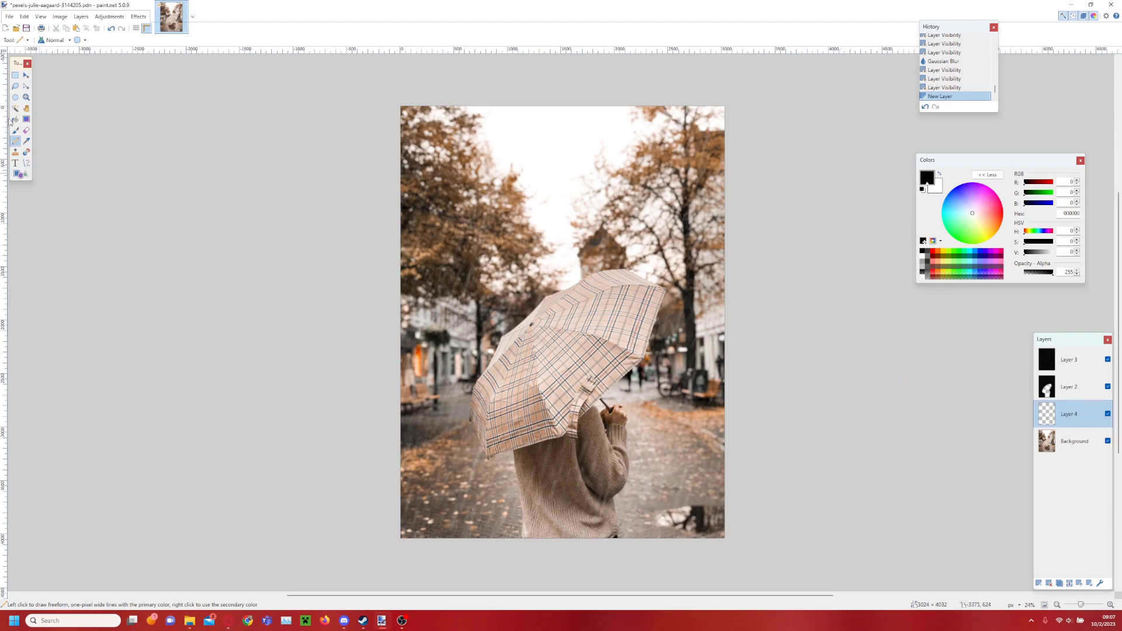
pyautogui.click(923, 257)
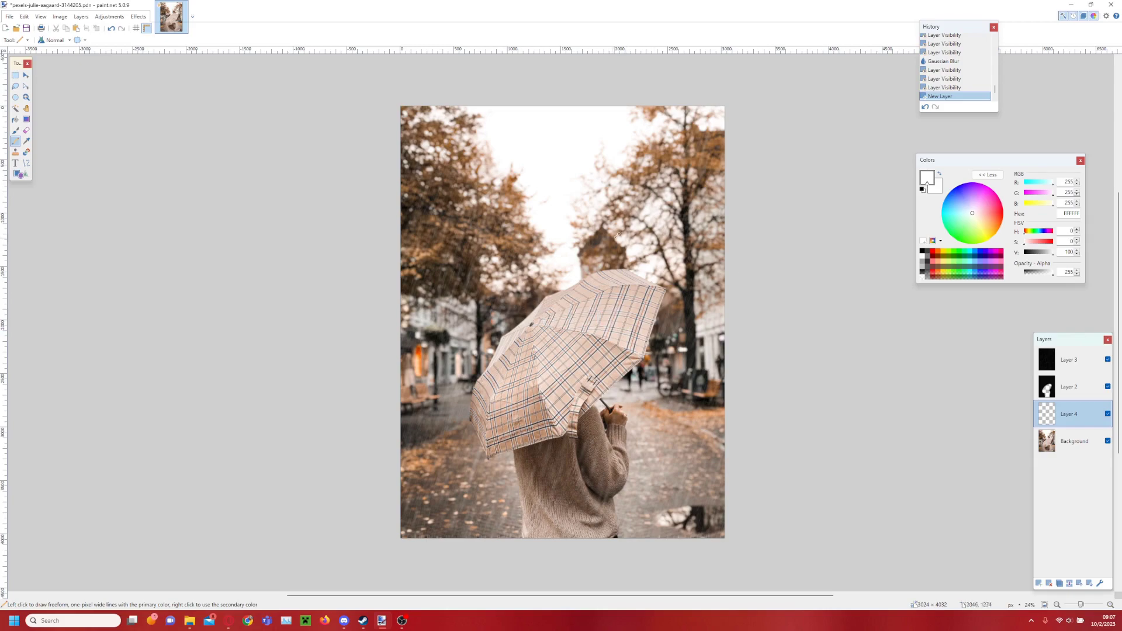
# Draw short white pencil marks along the right and upper edges of the umbrella on Layer 4.
pyautogui.scroll(5, 621, 273)
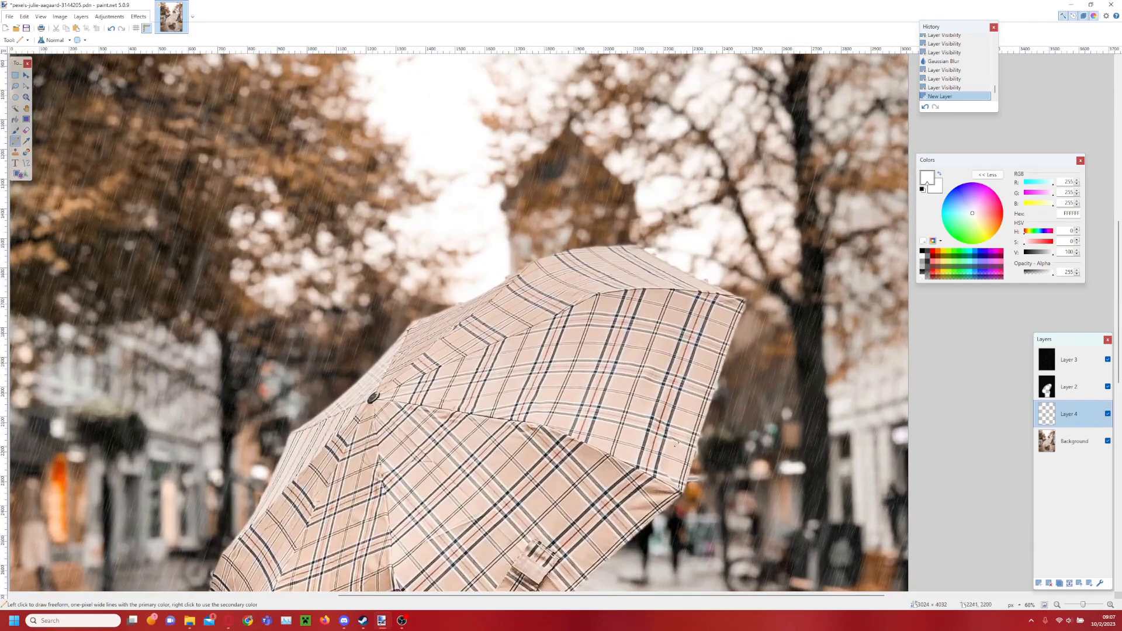
pyautogui.click(682, 420)
pyautogui.click(727, 349)
pyautogui.click(724, 335)
pyautogui.click(705, 293)
pyautogui.click(653, 260)
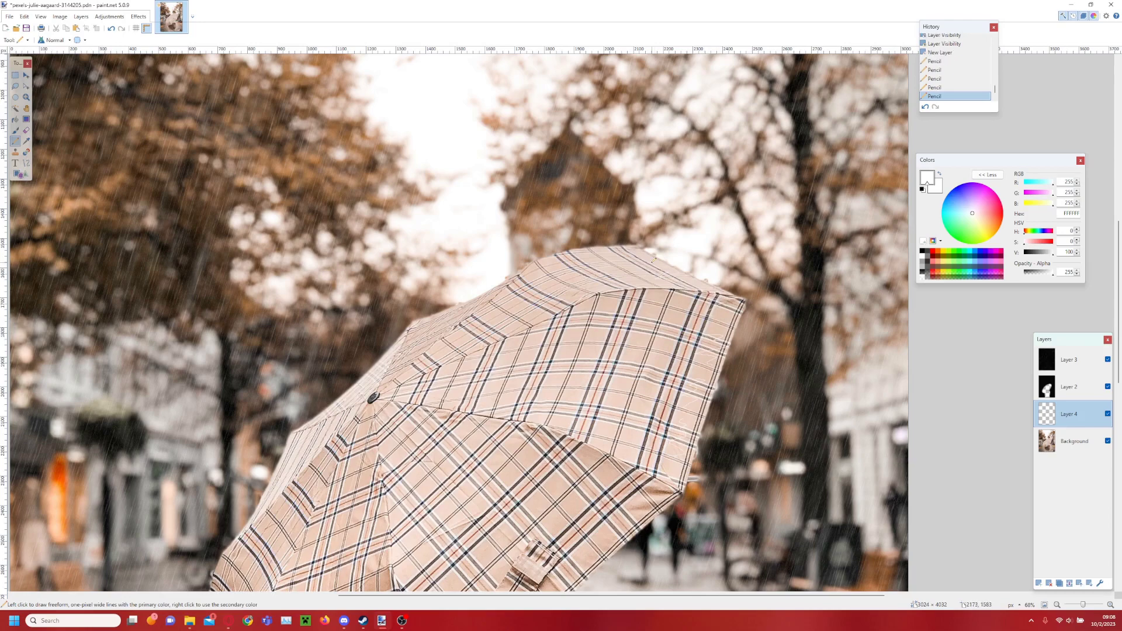
pyautogui.click(618, 252)
pyautogui.click(553, 258)
# Draw white zigzag pencil splashes outward from the umbrella's left, top and right edges on Layer 4.
pyautogui.hscroll(-2, 459, 314)
pyautogui.scroll(-1, 459, 315)
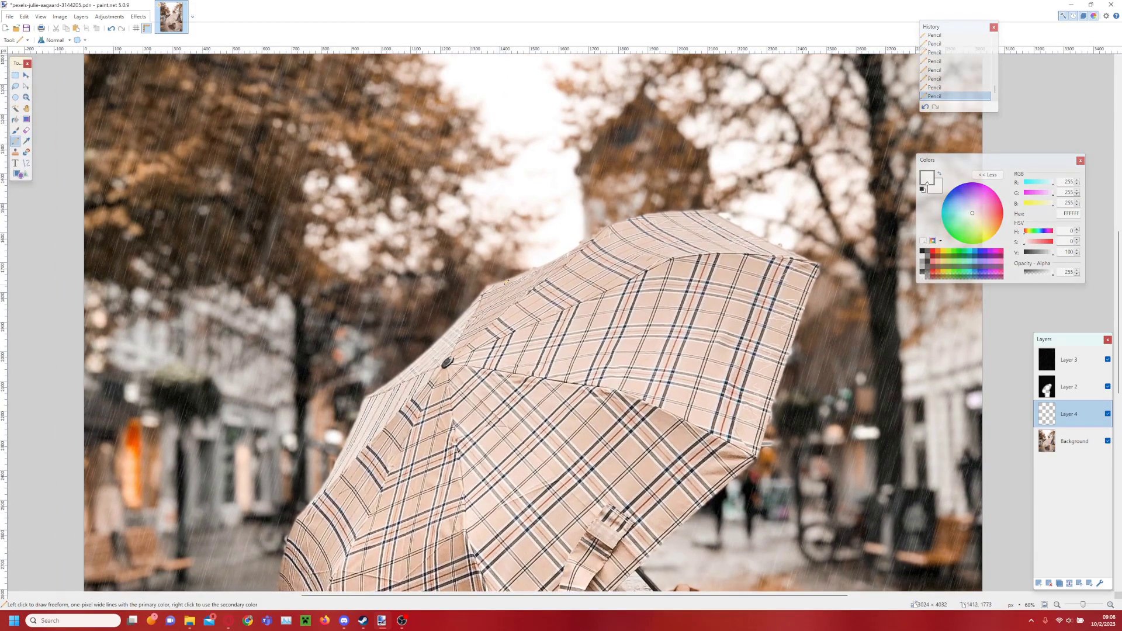
pyautogui.scroll(-1, 487, 297)
pyautogui.hscroll(-1, 488, 298)
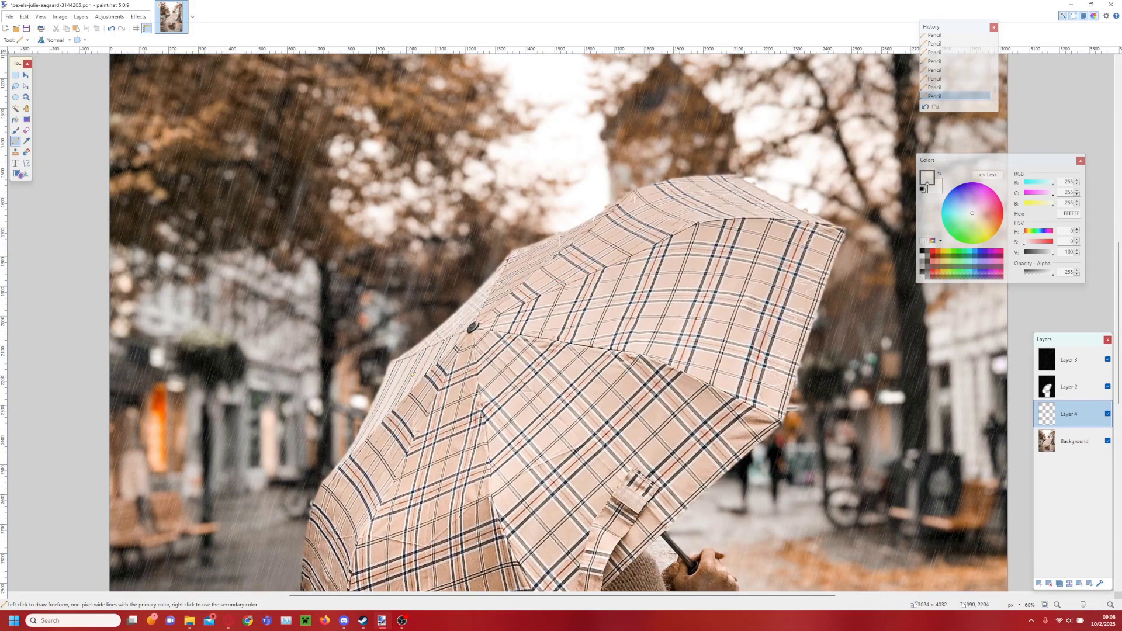
pyautogui.scroll(-2, 413, 374)
pyautogui.hscroll(-2, 413, 374)
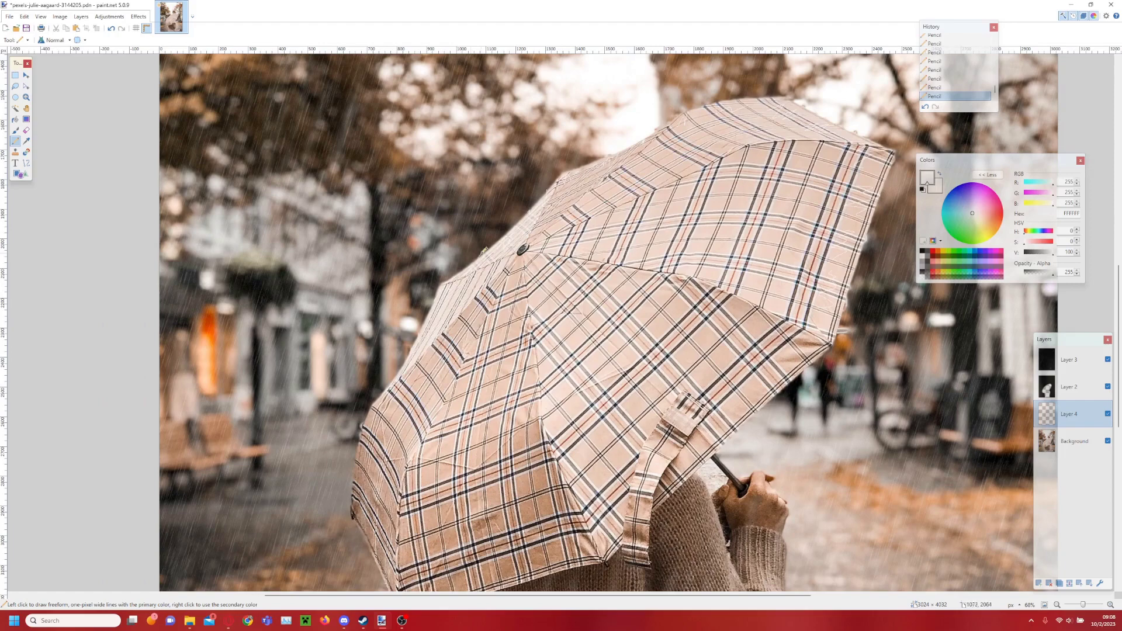
pyautogui.moveTo(484, 249)
pyautogui.mouseDown()
pyautogui.moveTo(545, 184)
pyautogui.moveTo(597, 157)
pyautogui.mouseUp()
pyautogui.moveTo(710, 96); pyautogui.dragTo(790, 99)
pyautogui.moveTo(873, 162)
pyautogui.mouseDown()
pyautogui.moveTo(894, 180)
pyautogui.moveTo(855, 224)
pyautogui.mouseUp()
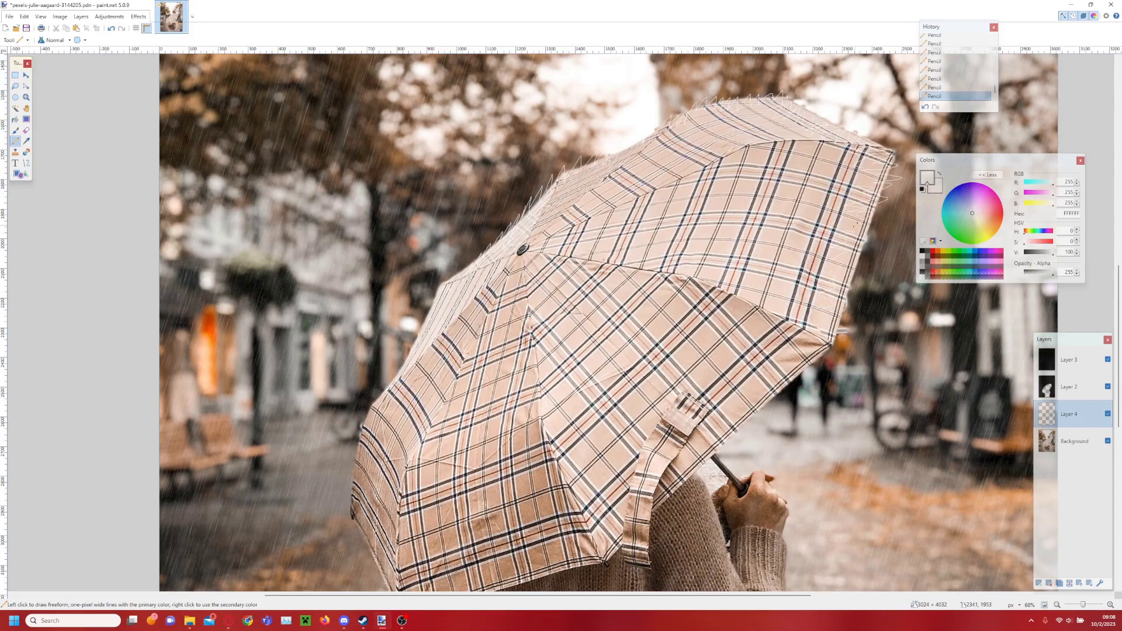
pyautogui.moveTo(868, 274); pyautogui.dragTo(827, 322)
pyautogui.moveTo(378, 390); pyautogui.dragTo(419, 344)
pyautogui.moveTo(442, 282); pyautogui.dragTo(503, 231)
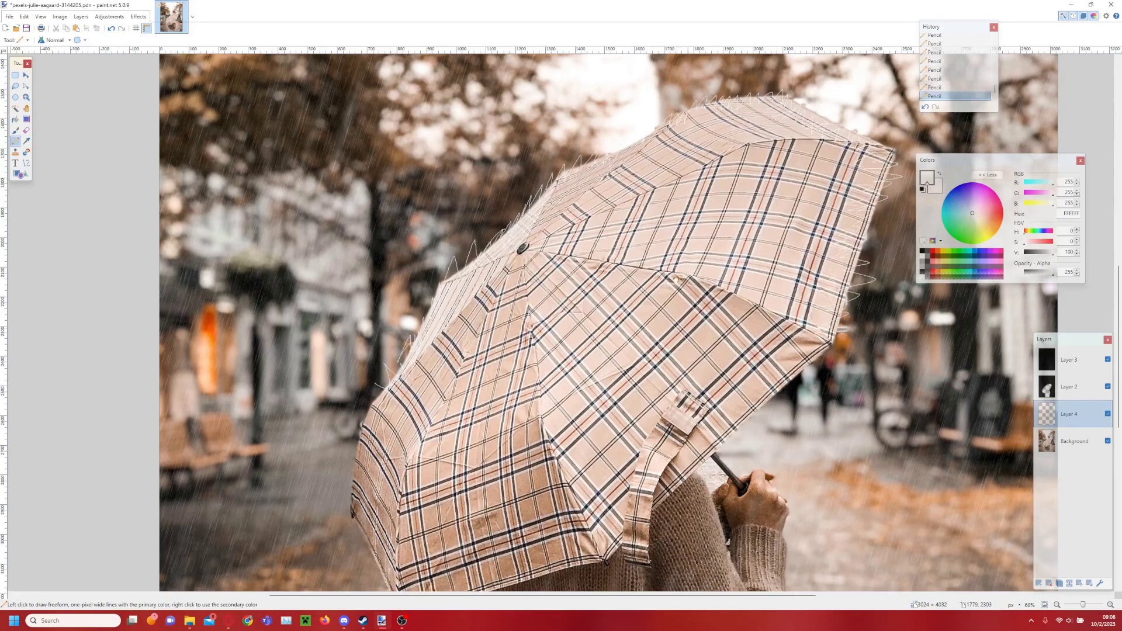
pyautogui.scroll(-5, 585, 321)
pyautogui.scroll(-4, 810, 373)
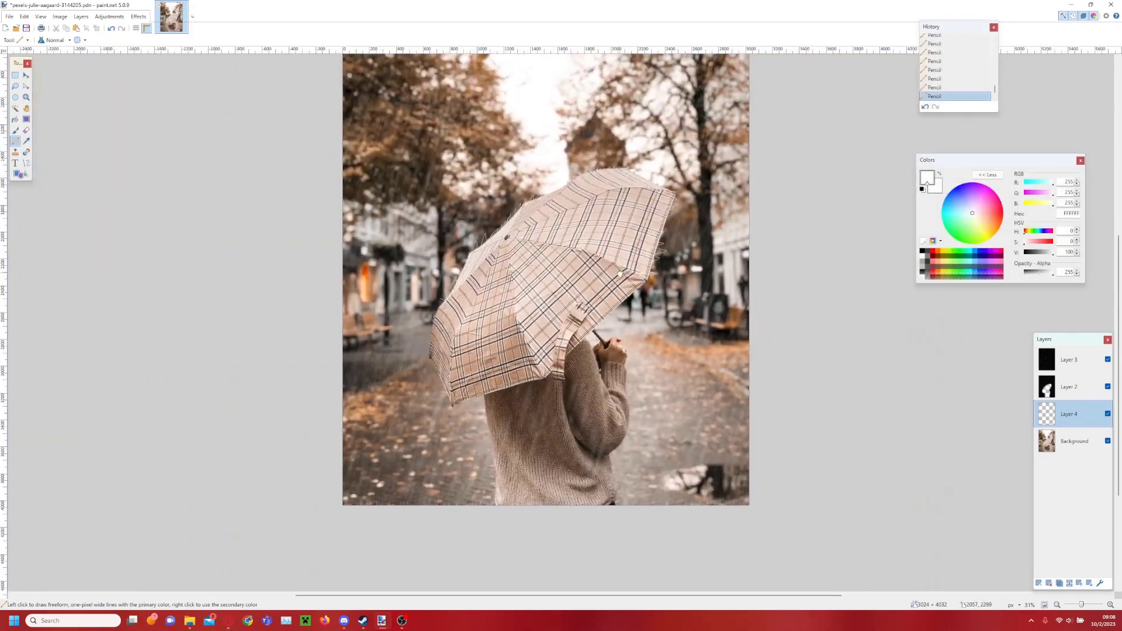
pyautogui.moveTo(620, 273); pyautogui.dragTo(618, 308)
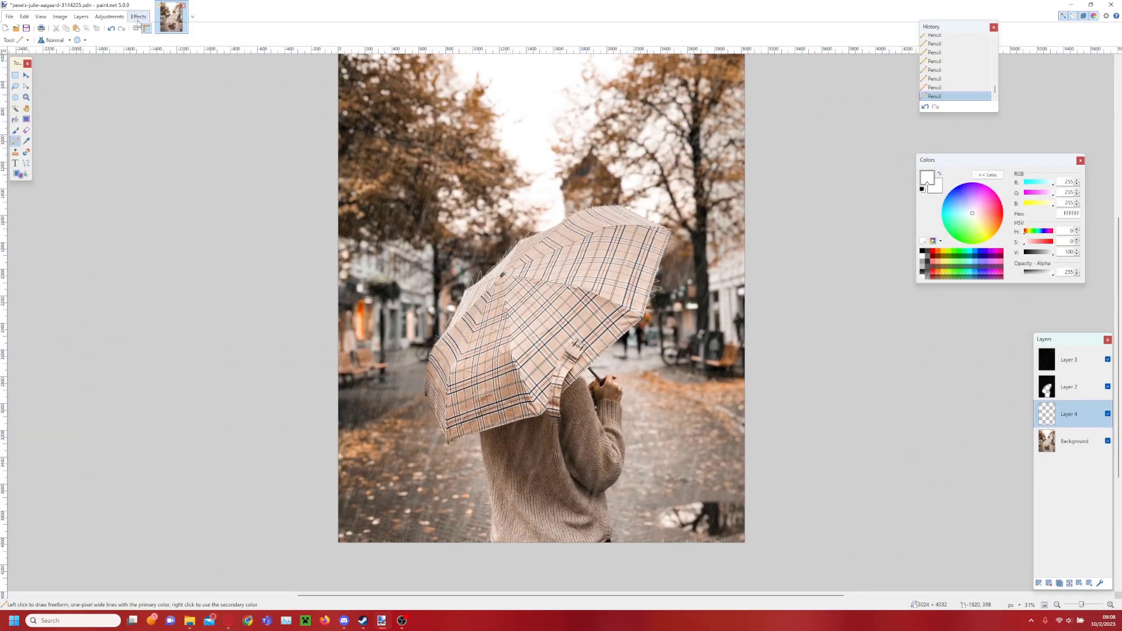
pyautogui.click(138, 17)
pyautogui.moveTo(190, 87)
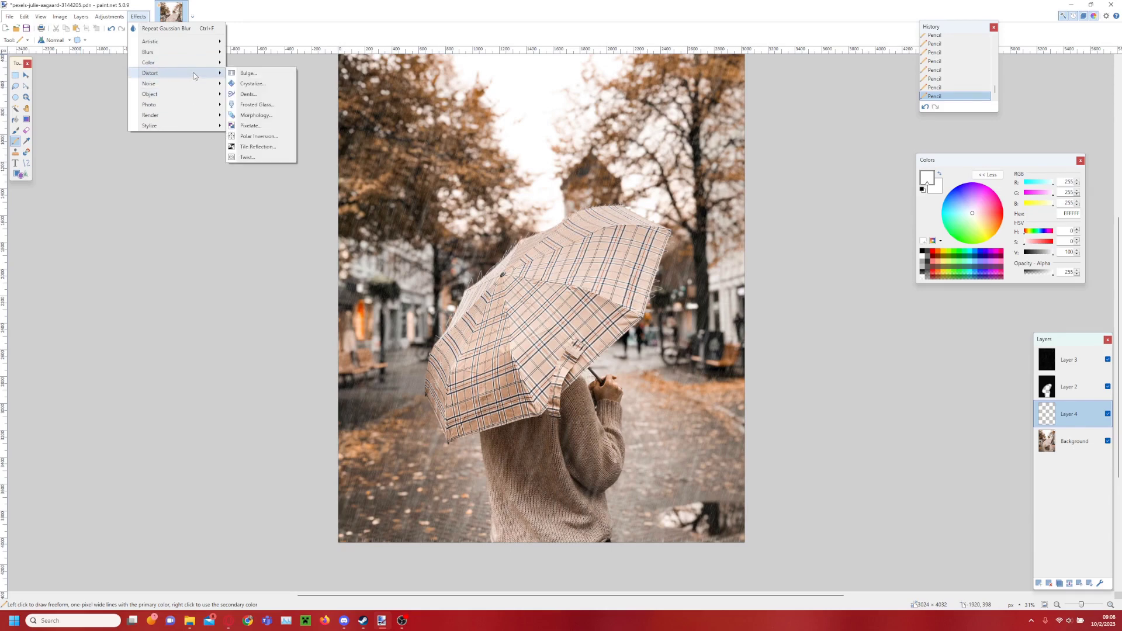
pyautogui.click(266, 104)
pyautogui.moveTo(512, 246); pyautogui.dragTo(742, 294)
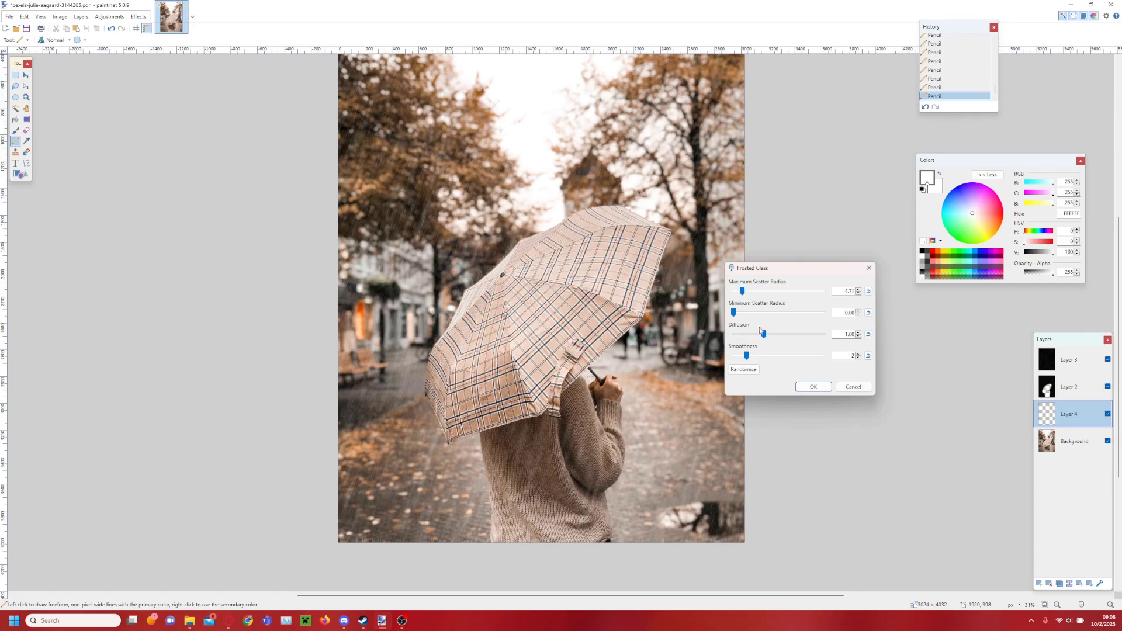
pyautogui.moveTo(765, 337)
pyautogui.mouseDown()
pyautogui.moveTo(748, 338)
pyautogui.moveTo(760, 337)
pyautogui.mouseUp()
pyautogui.press('Return')
# Scatter the splashes on Layer 4 with Frosted Glass: maximum scatter radius about 27, minimum 0, diffusion 3.00, smoothness 2.
pyautogui.keyDown('ctrl'); pyautogui.scroll(4, 731, 268); pyautogui.keyUp('ctrl')
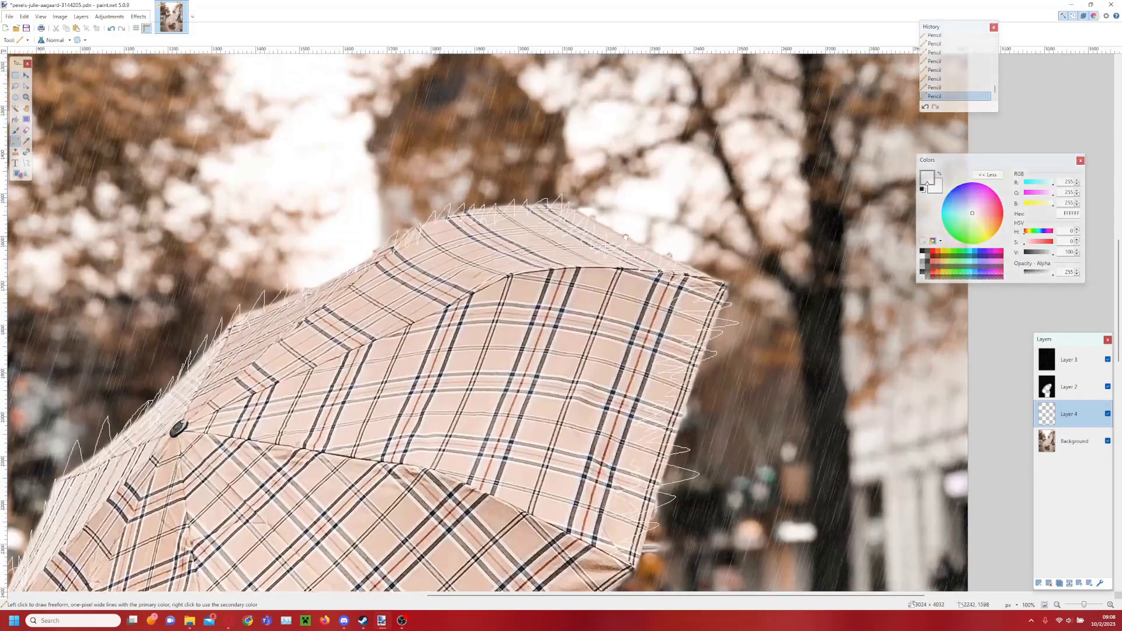
pyautogui.click(138, 16)
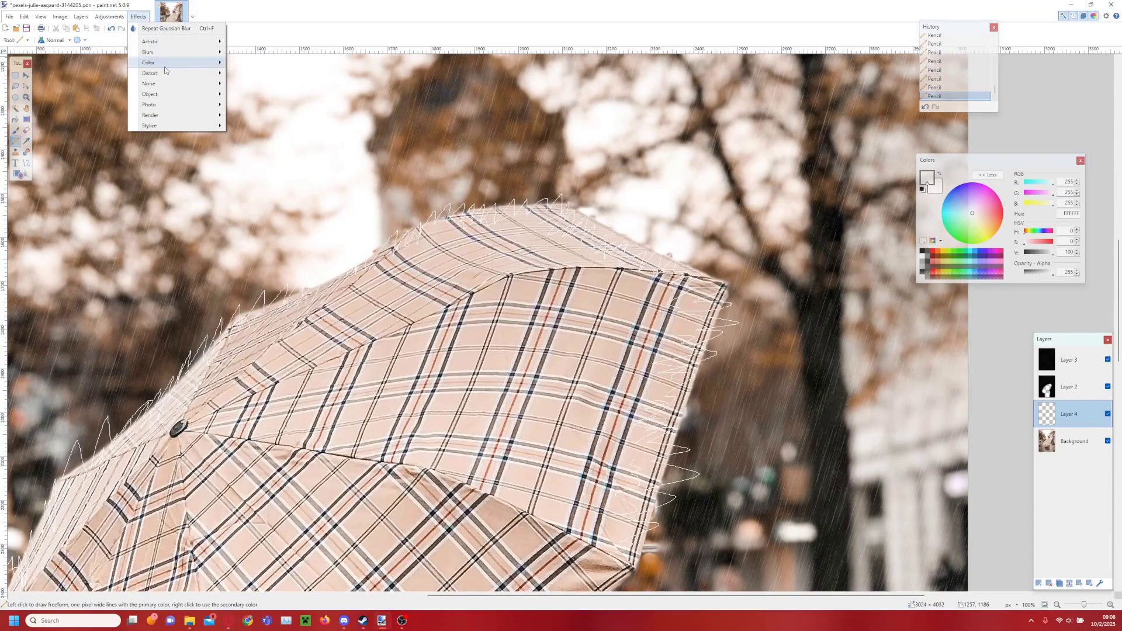
pyautogui.moveTo(169, 72)
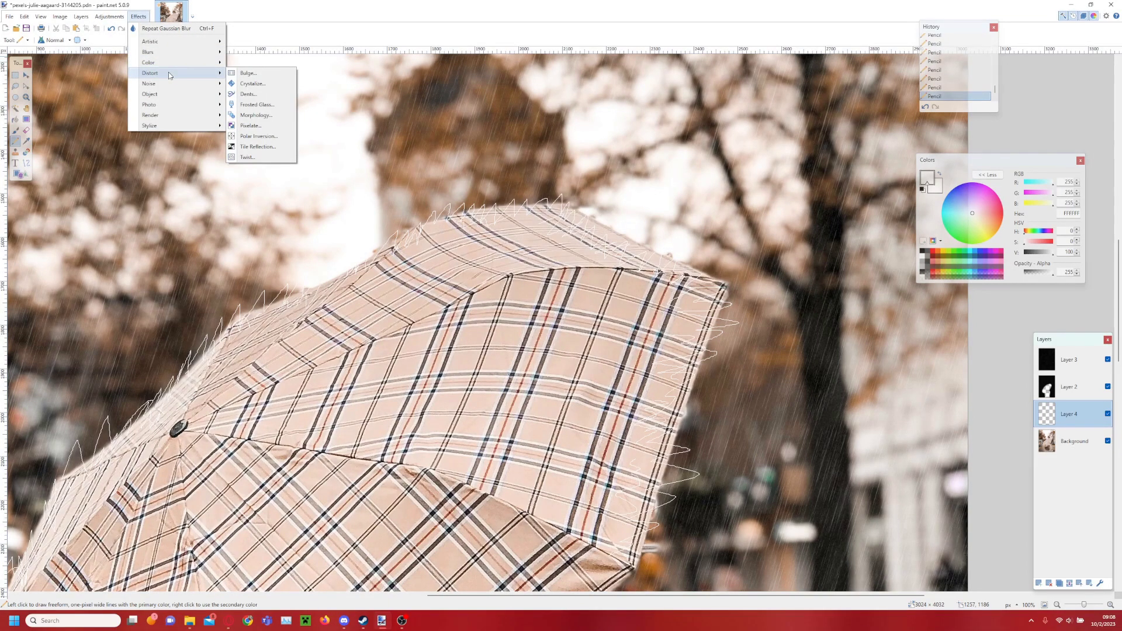
pyautogui.click(256, 105)
pyautogui.moveTo(558, 248); pyautogui.dragTo(860, 299)
pyautogui.moveTo(827, 359); pyautogui.dragTo(899, 362)
pyautogui.moveTo(810, 380)
pyautogui.mouseDown()
pyautogui.moveTo(910, 382)
pyautogui.moveTo(797, 387)
pyautogui.moveTo(810, 381)
pyautogui.mouseUp()
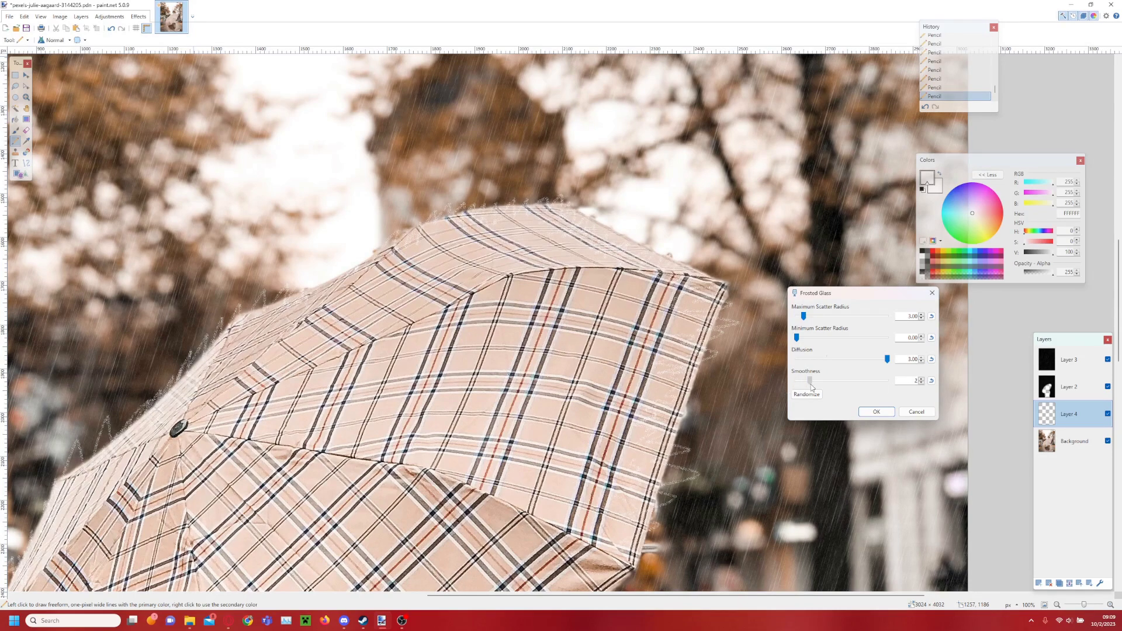
pyautogui.moveTo(797, 337)
pyautogui.mouseDown()
pyautogui.moveTo(820, 319)
pyautogui.moveTo(796, 340)
pyautogui.mouseUp()
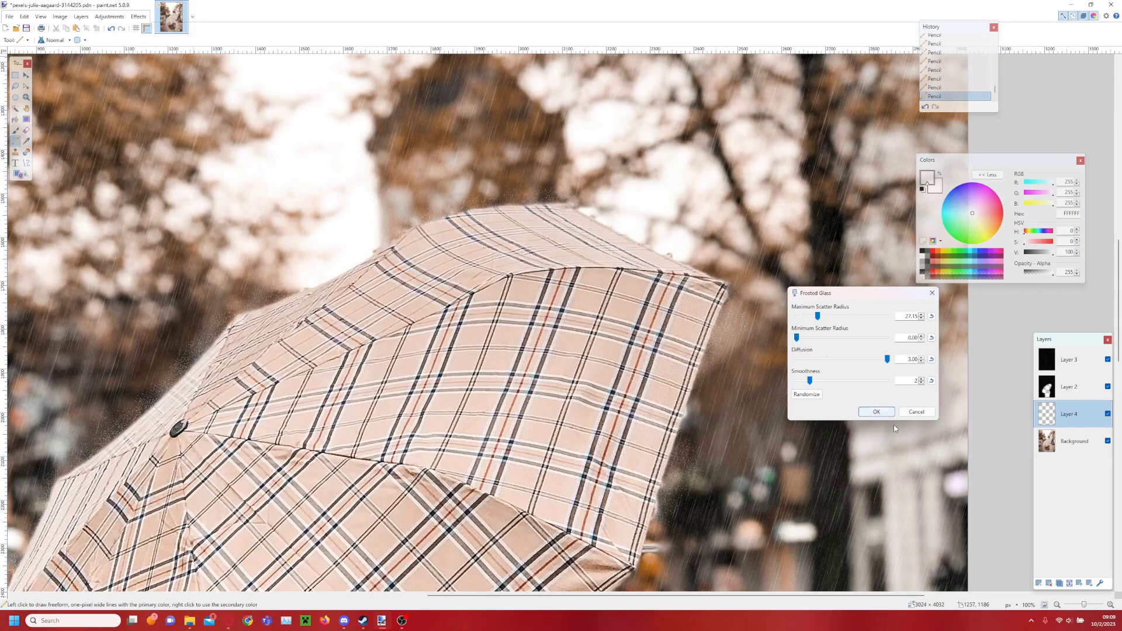
pyautogui.click(877, 412)
# Examine the scattered splashes along the umbrella's edges up close and within the whole photo.
pyautogui.hotkey('ctrl', 'b')
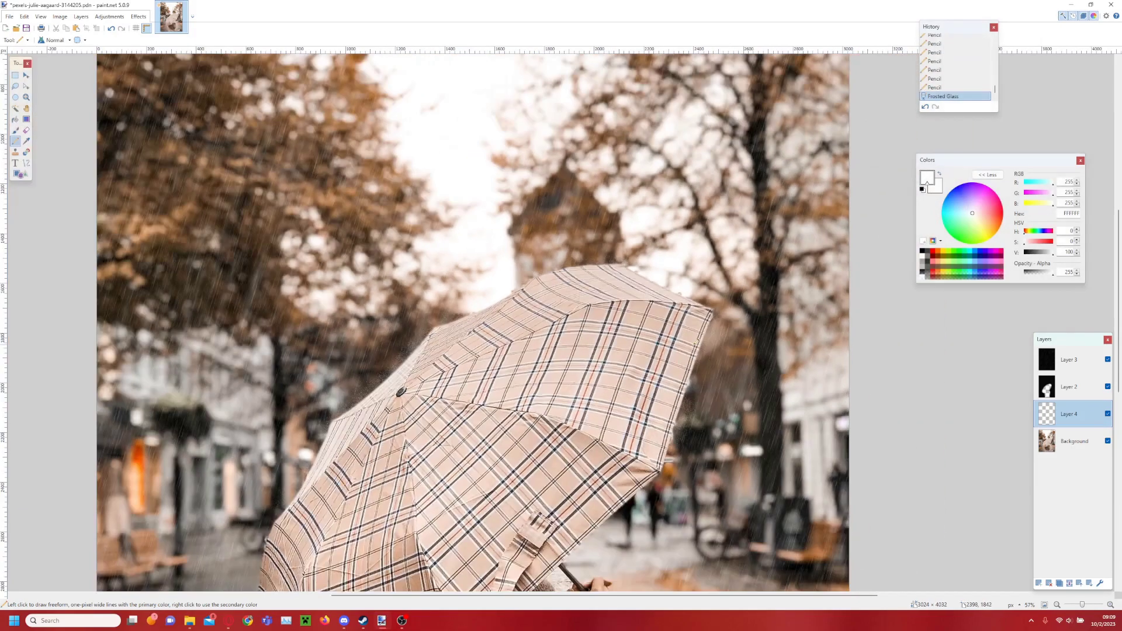
pyautogui.scroll(8, 586, 252)
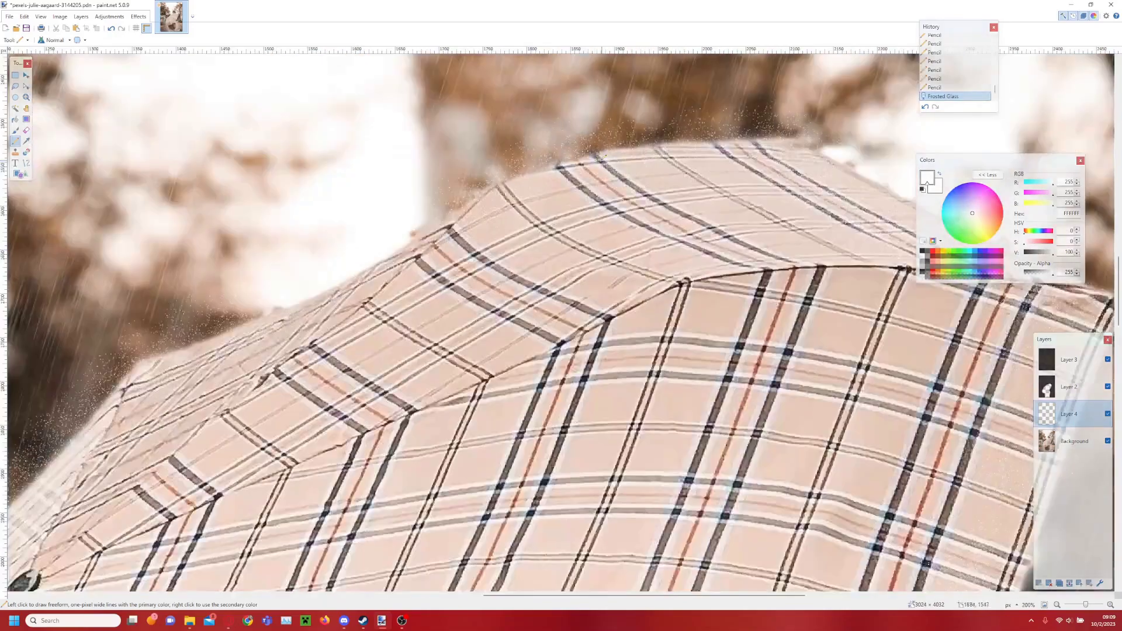
pyautogui.scroll(-3, 669, 228)
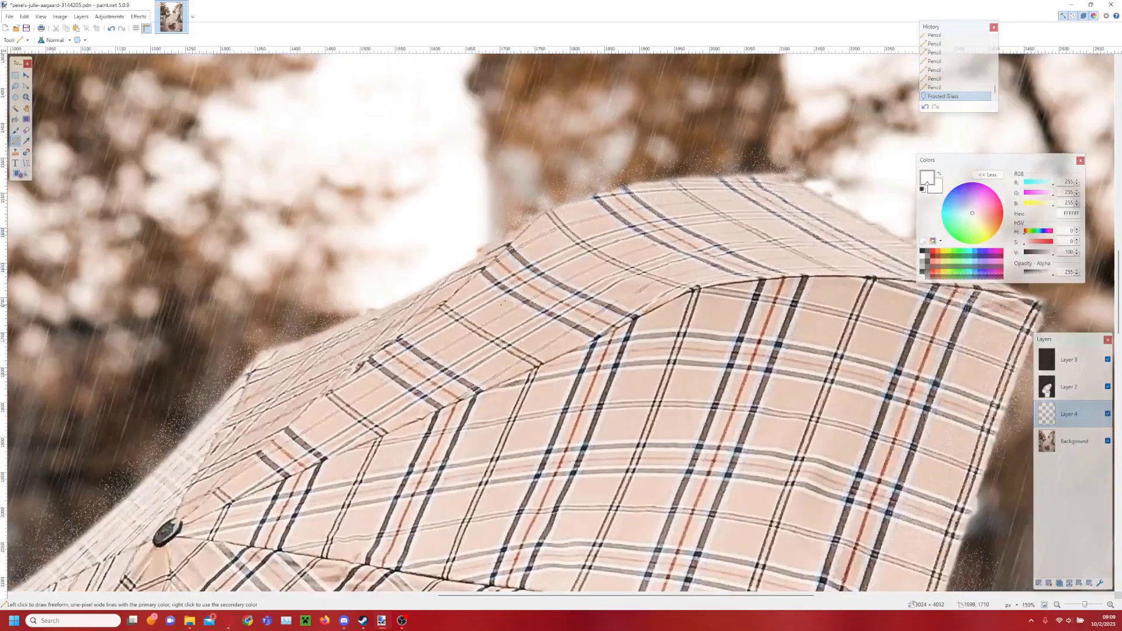
pyautogui.scroll(-7, 680, 319)
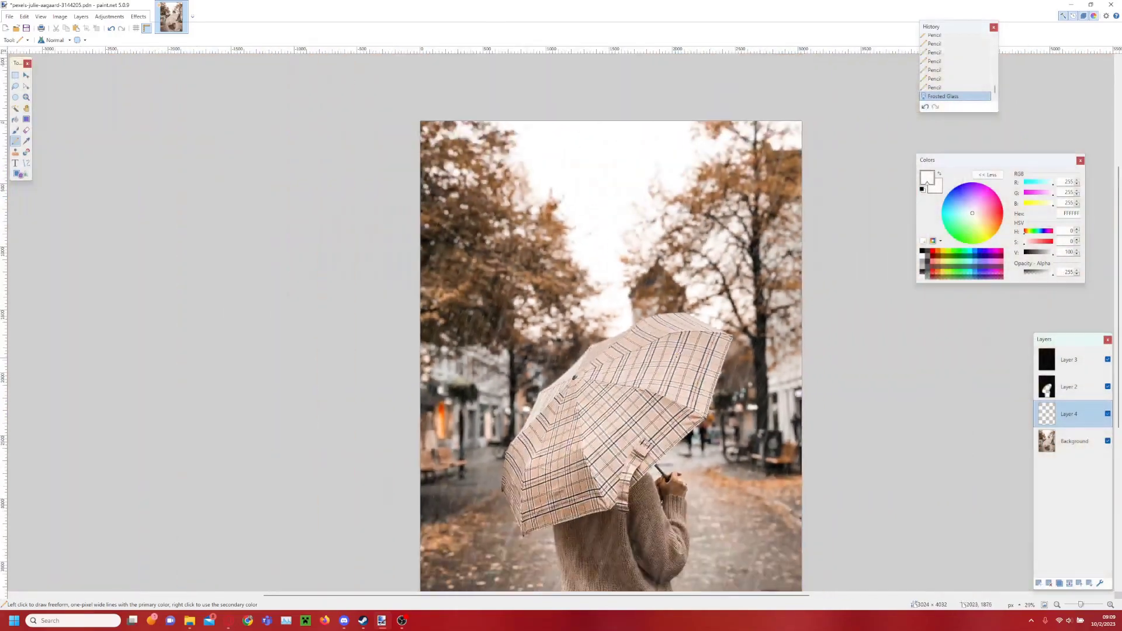
pyautogui.moveTo(645, 267); pyautogui.dragTo(639, 304)
pyautogui.scroll(-1, 642, 317)
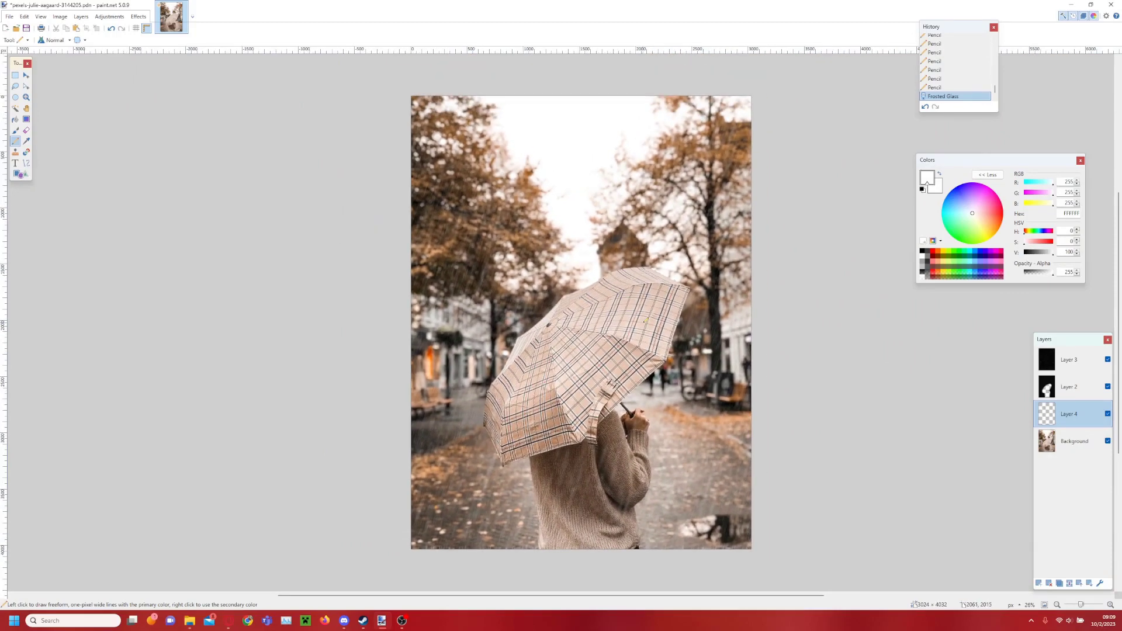
pyautogui.scroll(1, 644, 321)
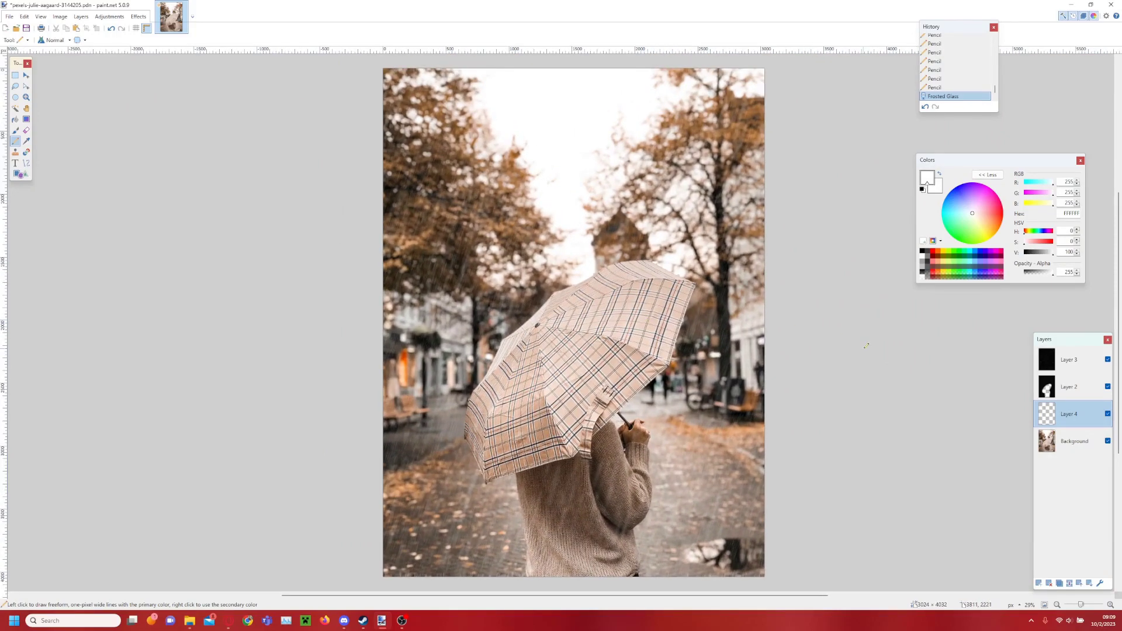
pyautogui.scroll(7, 624, 279)
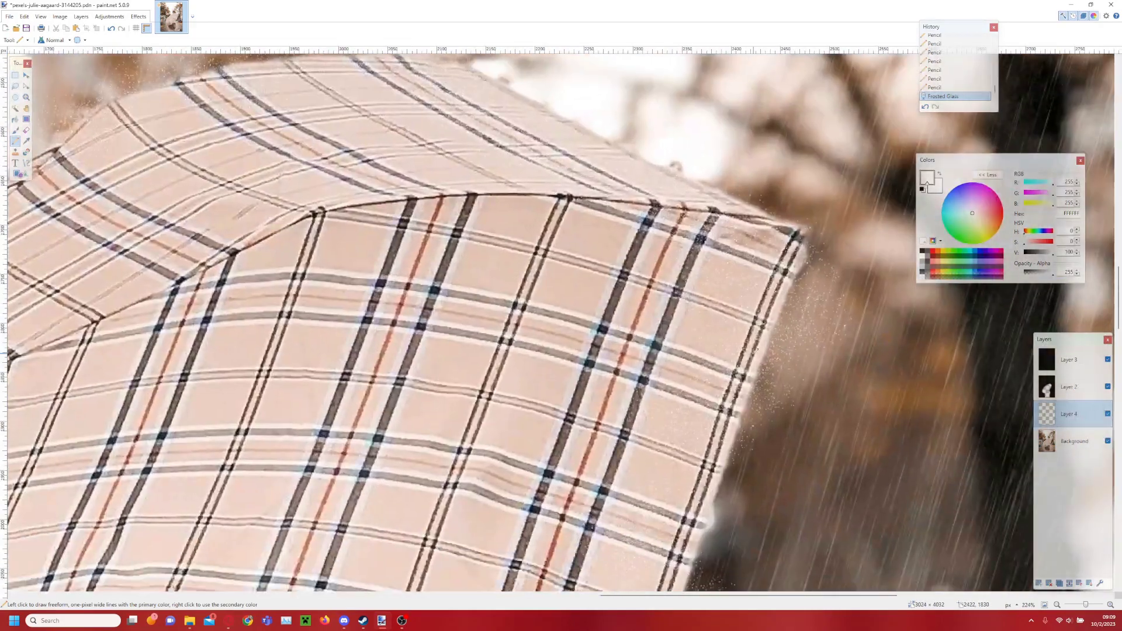
# Add a new layer above Layer 4 and draw white pencil zigzags outward from the umbrella's right and top edges.
pyautogui.scroll(-4, 775, 360)
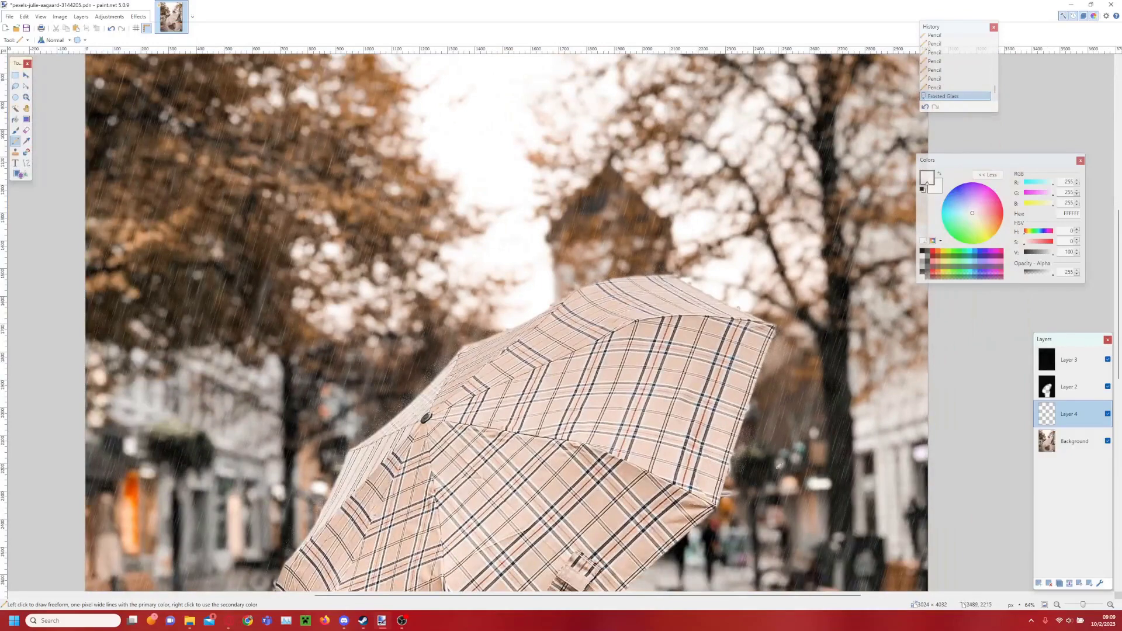
pyautogui.click(1039, 583)
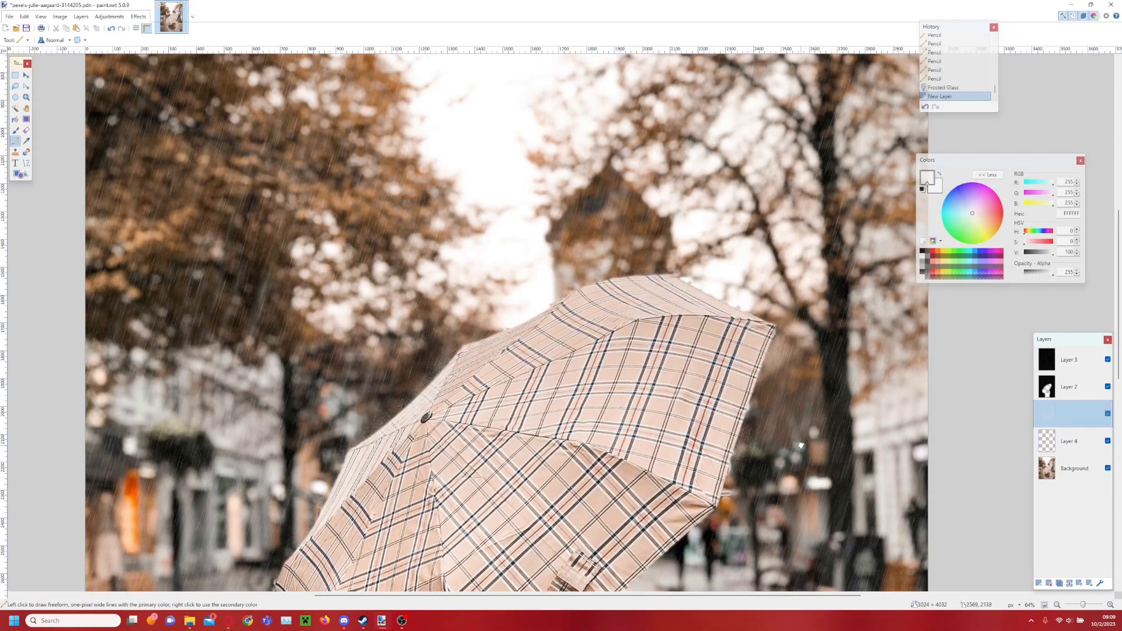
pyautogui.scroll(3, 818, 538)
pyautogui.moveTo(651, 446)
pyautogui.mouseDown()
pyautogui.moveTo(699, 419)
pyautogui.moveTo(743, 357)
pyautogui.moveTo(721, 327)
pyautogui.moveTo(777, 204)
pyautogui.moveTo(697, 155)
pyautogui.moveTo(778, 145)
pyautogui.mouseUp()
pyautogui.scroll(3, 778, 145)
pyautogui.hscroll(-1, 777, 145)
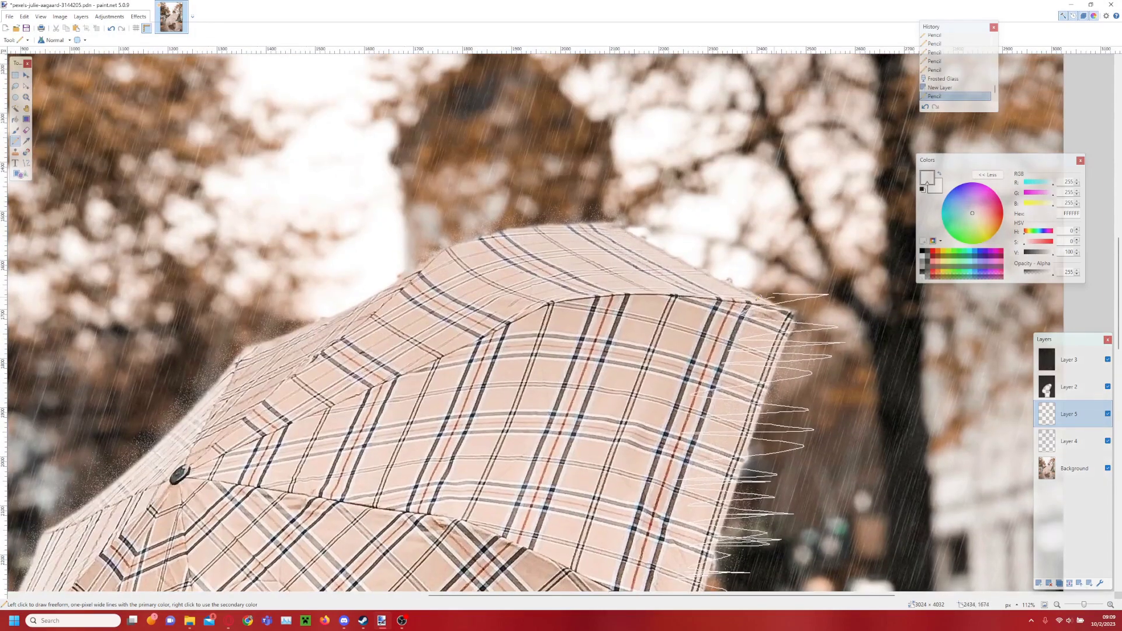
pyautogui.moveTo(805, 260); pyautogui.dragTo(728, 281)
pyautogui.moveTo(658, 266)
pyautogui.mouseDown()
pyautogui.moveTo(679, 238)
pyautogui.moveTo(584, 232)
pyautogui.moveTo(606, 212)
pyautogui.moveTo(575, 207)
pyautogui.moveTo(583, 227)
pyautogui.moveTo(492, 225)
pyautogui.moveTo(404, 270)
pyautogui.mouseUp()
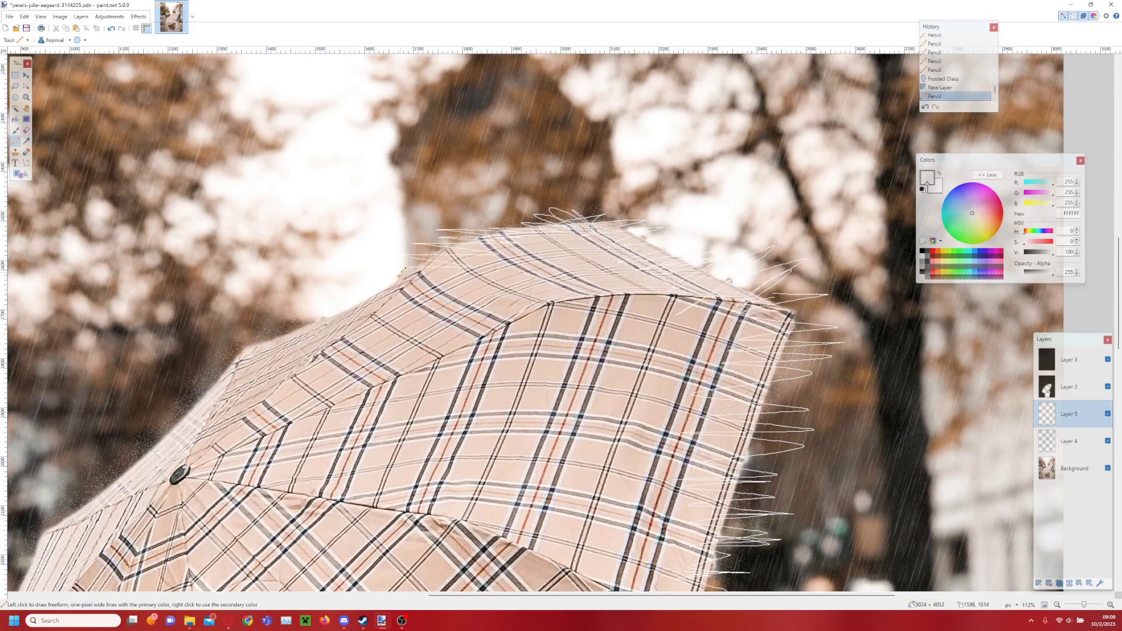
# Continue the white pencil zigzags on Layer 5 down the umbrella's left edge.
pyautogui.moveTo(351, 316)
pyautogui.mouseDown()
pyautogui.moveTo(205, 336)
pyautogui.moveTo(187, 351)
pyautogui.mouseUp()
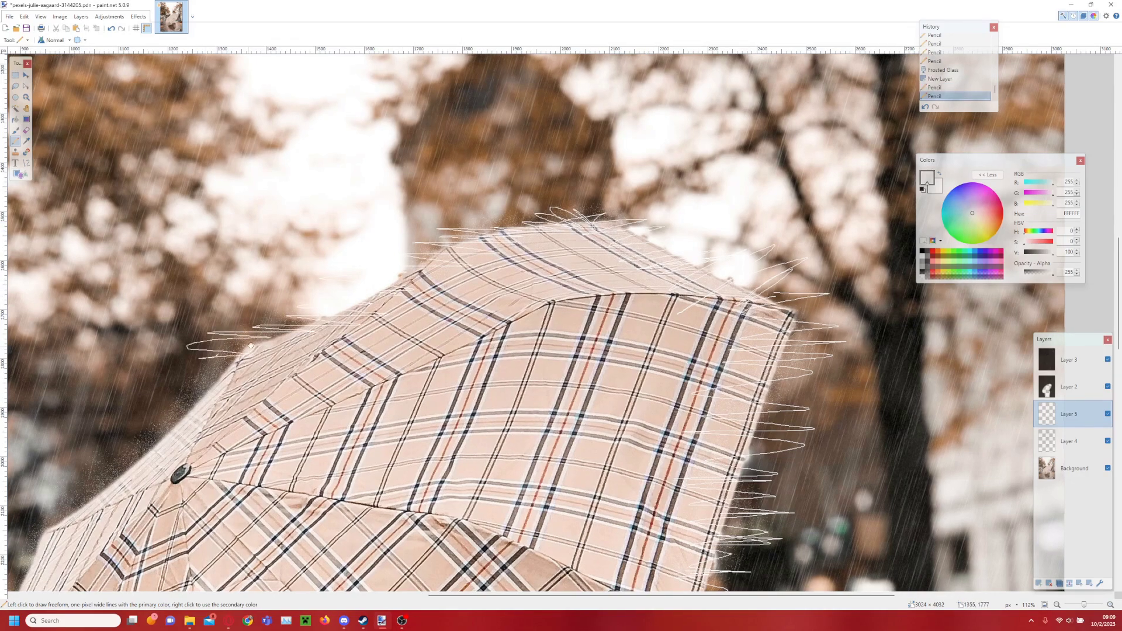
pyautogui.scroll(-3, 386, 241)
pyautogui.hscroll(-3, 385, 241)
pyautogui.moveTo(384, 240)
pyautogui.mouseDown()
pyautogui.moveTo(234, 315)
pyautogui.moveTo(263, 293)
pyautogui.moveTo(273, 308)
pyautogui.moveTo(245, 347)
pyautogui.moveTo(175, 404)
pyautogui.mouseUp()
pyautogui.scroll(-3, 288, 287)
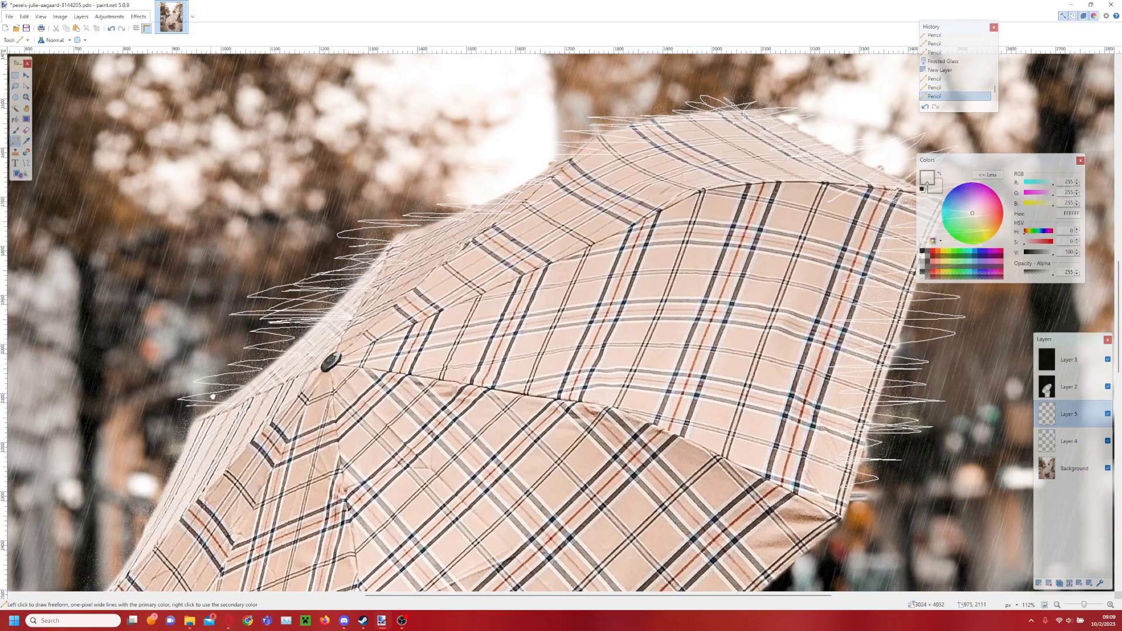
pyautogui.hscroll(-3, 288, 287)
pyautogui.moveTo(289, 287)
pyautogui.mouseDown()
pyautogui.moveTo(314, 314)
pyautogui.moveTo(257, 331)
pyautogui.moveTo(285, 366)
pyautogui.moveTo(233, 385)
pyautogui.moveTo(268, 413)
pyautogui.moveTo(187, 459)
pyautogui.mouseUp()
pyautogui.moveTo(245, 412)
pyautogui.mouseDown()
pyautogui.moveTo(258, 363)
pyautogui.moveTo(304, 298)
pyautogui.mouseUp()
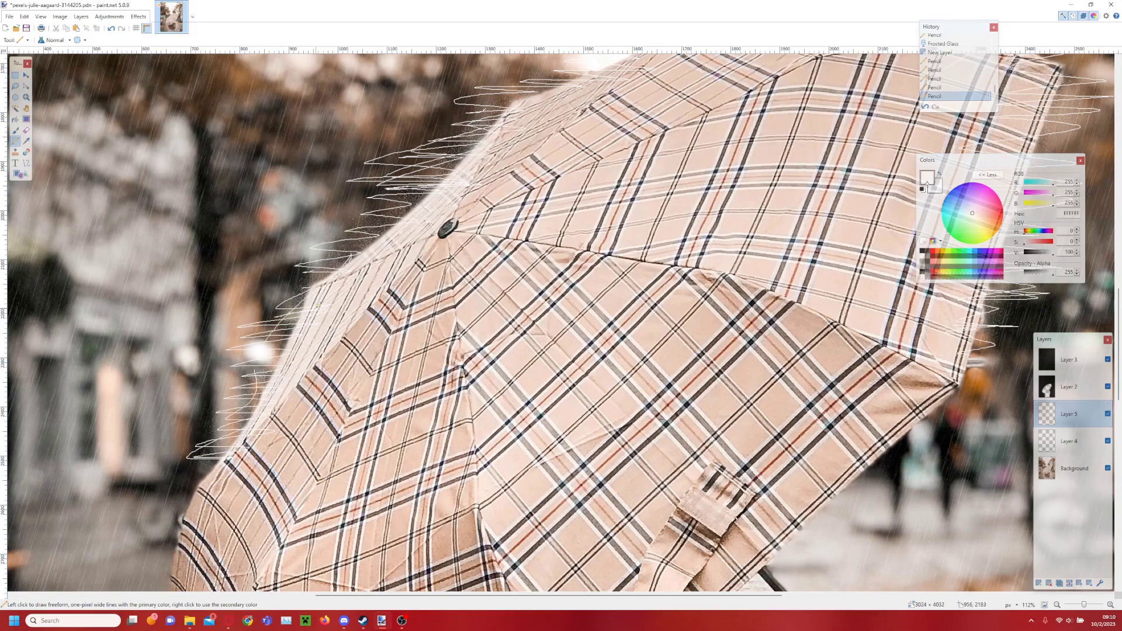
# Fill the gap along the umbrella's upper-left edge with another white pencil zigzag on Layer 5.
pyautogui.hotkey('ctrl', 'b')
pyautogui.hscroll(3, 618, 304)
pyautogui.scroll(5, 548, 311)
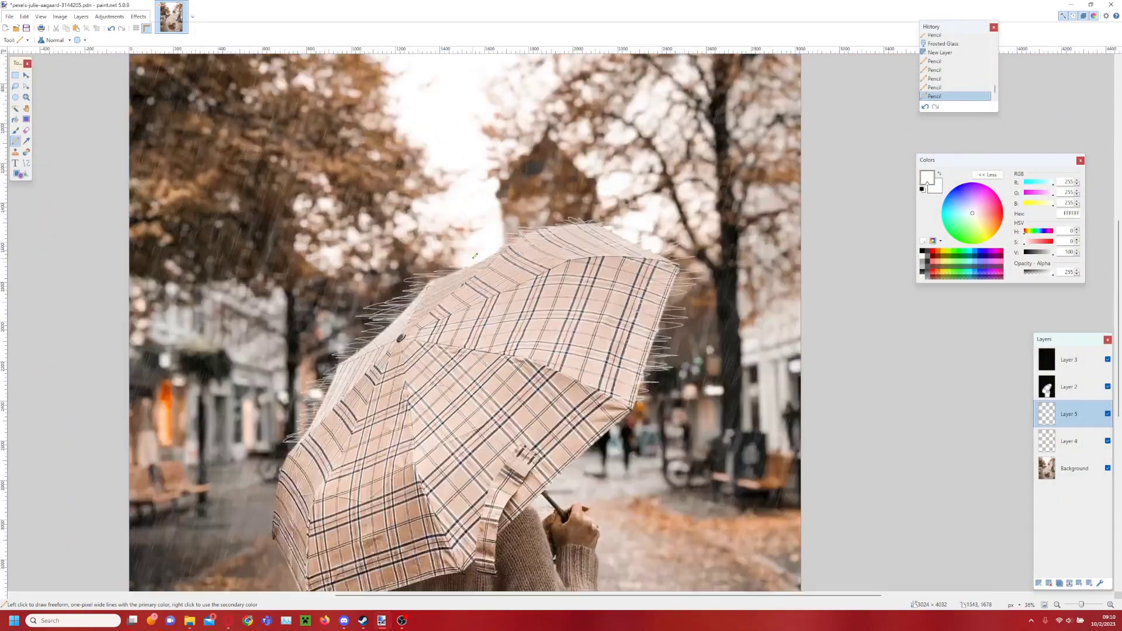
pyautogui.moveTo(582, 230); pyautogui.dragTo(655, 193)
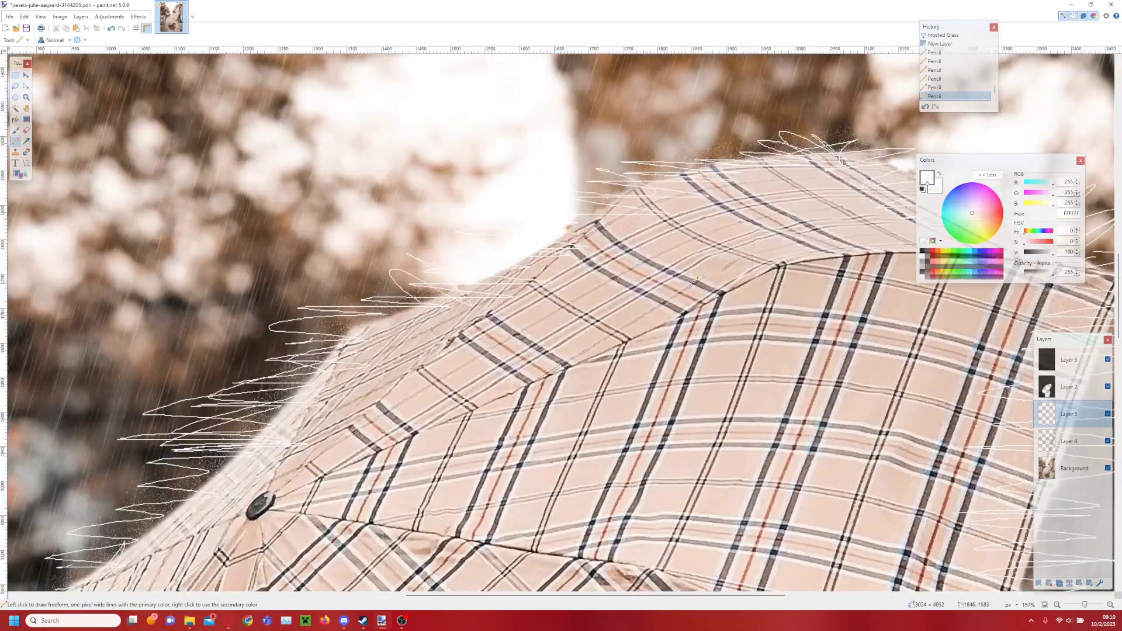
# Scatter the zigzags on Layer 5 with Frosted Glass: maximum scatter radius about 27, minimum 0, diffusion 3.00, smoothness 2.
pyautogui.scroll(-5, 529, 254)
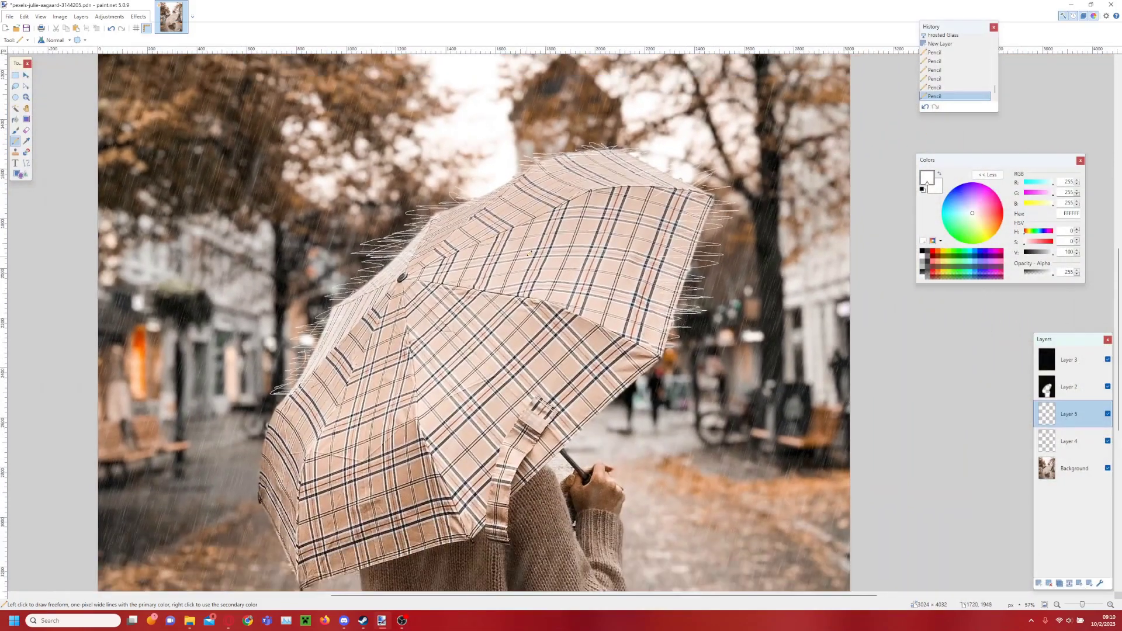
pyautogui.click(139, 17)
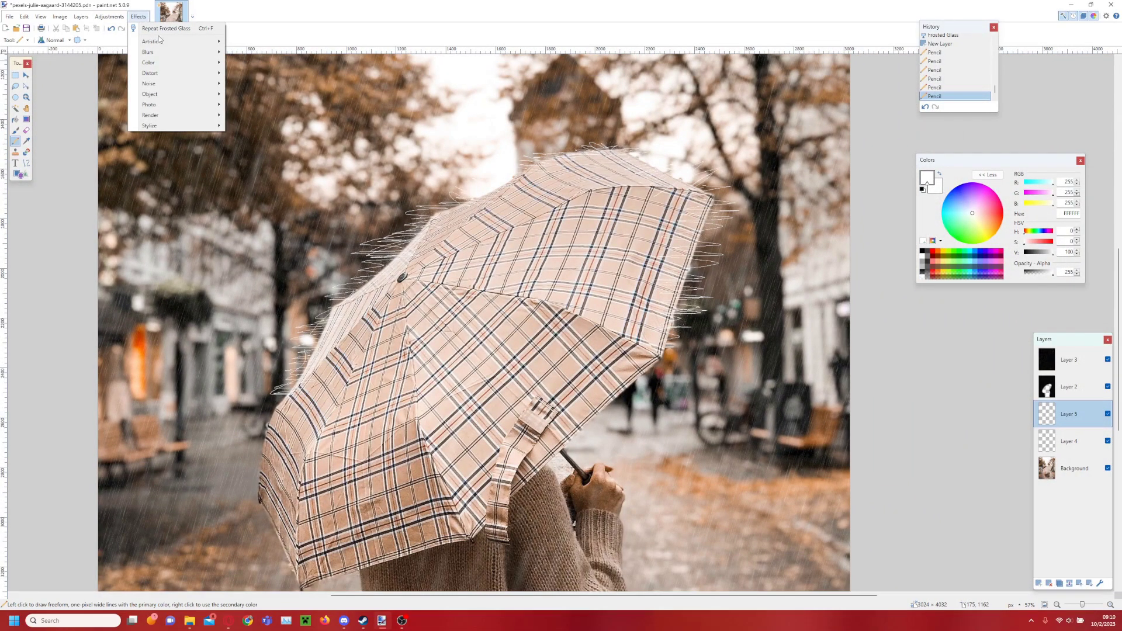
pyautogui.moveTo(193, 73)
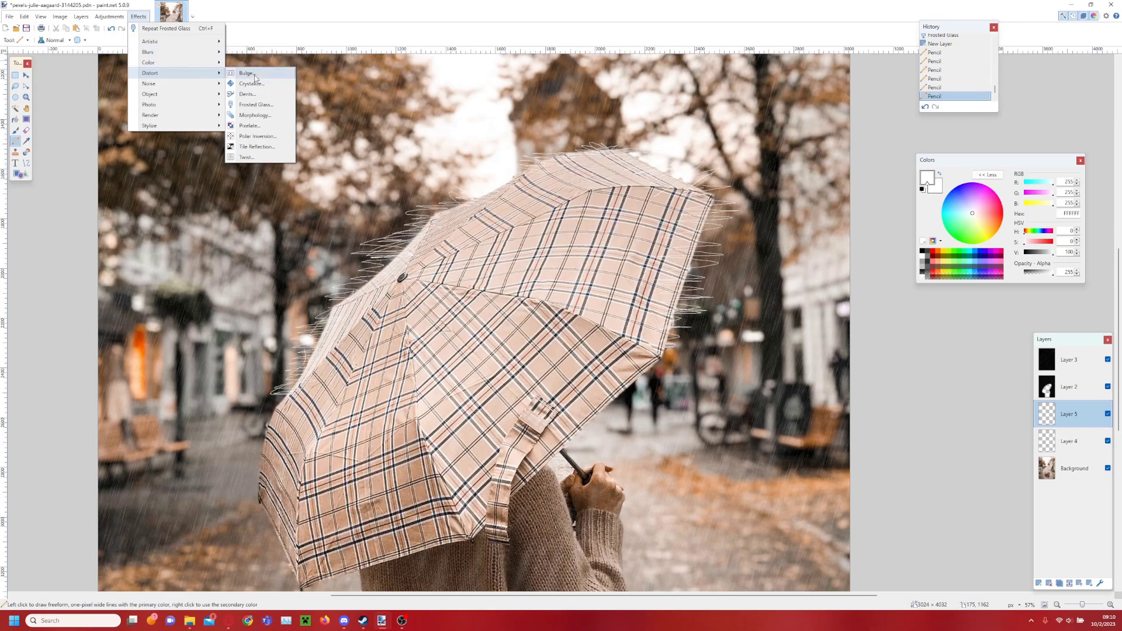
pyautogui.click(273, 104)
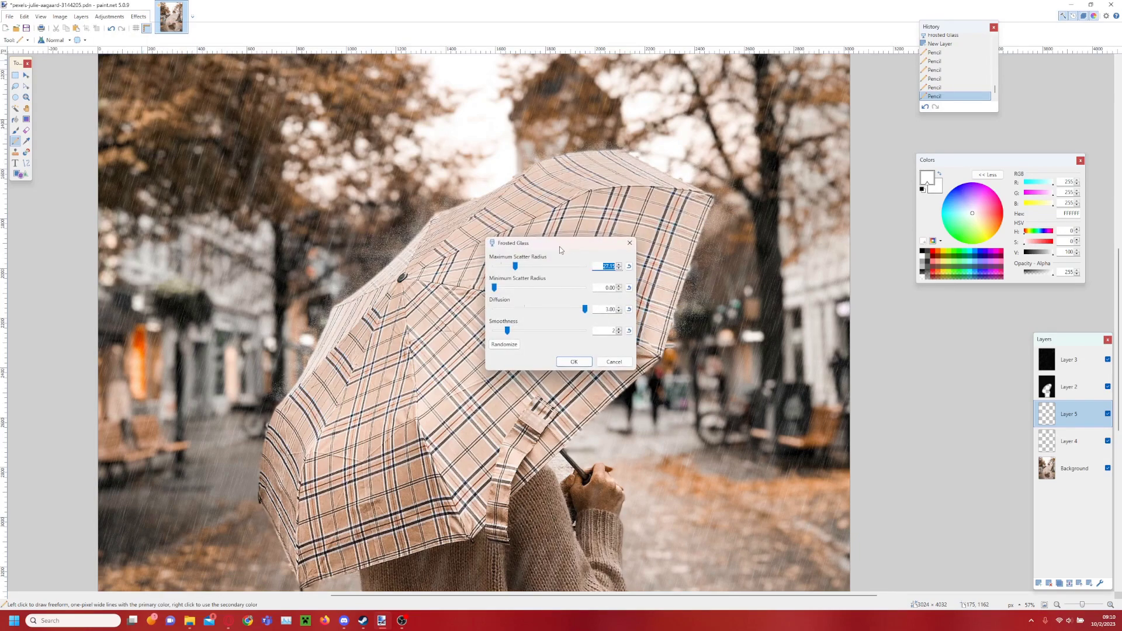
pyautogui.moveTo(560, 250); pyautogui.dragTo(766, 252)
pyautogui.click(781, 364)
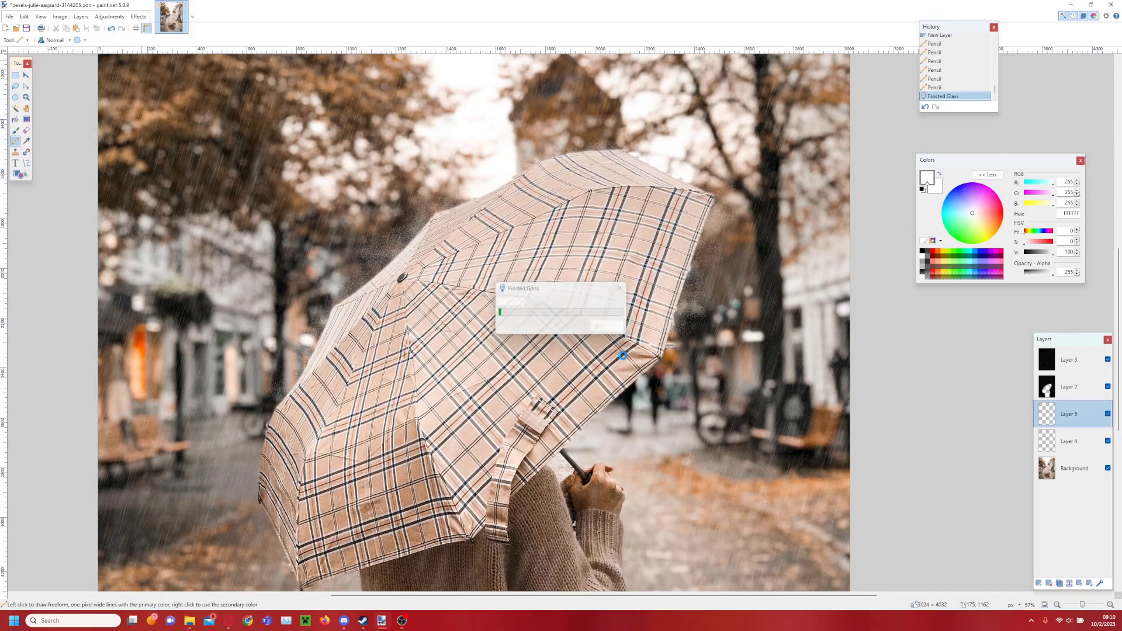
# Check the scattered splashes within the whole photo and merge Layer 5 down into Layer 4.
pyautogui.scroll(-3, 623, 354)
pyautogui.scroll(3, 602, 351)
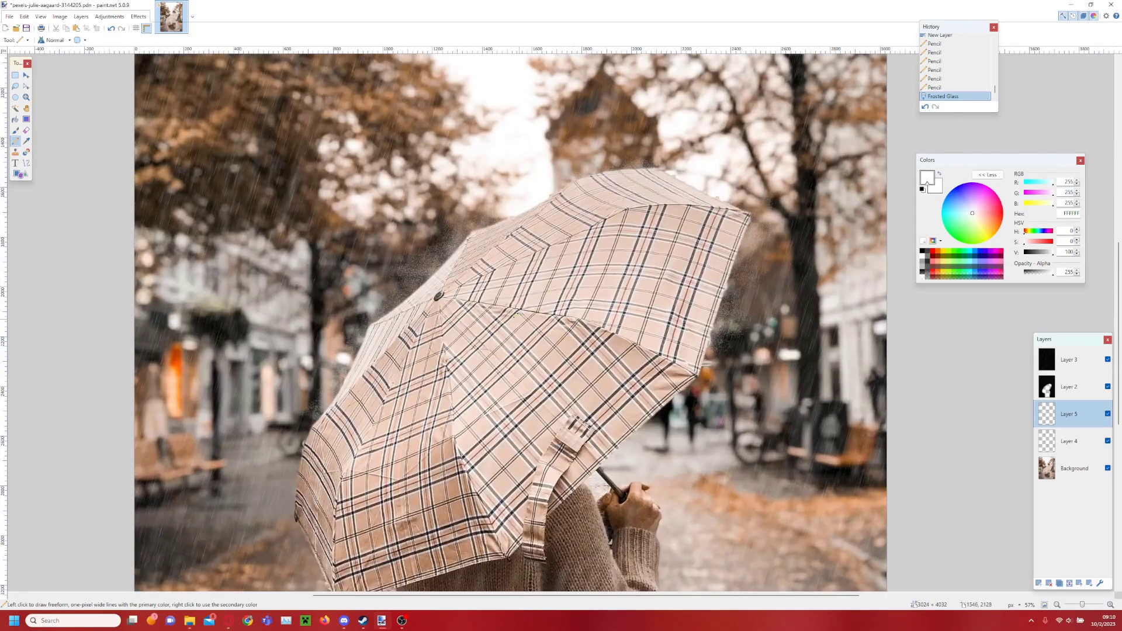
pyautogui.scroll(-4, 597, 327)
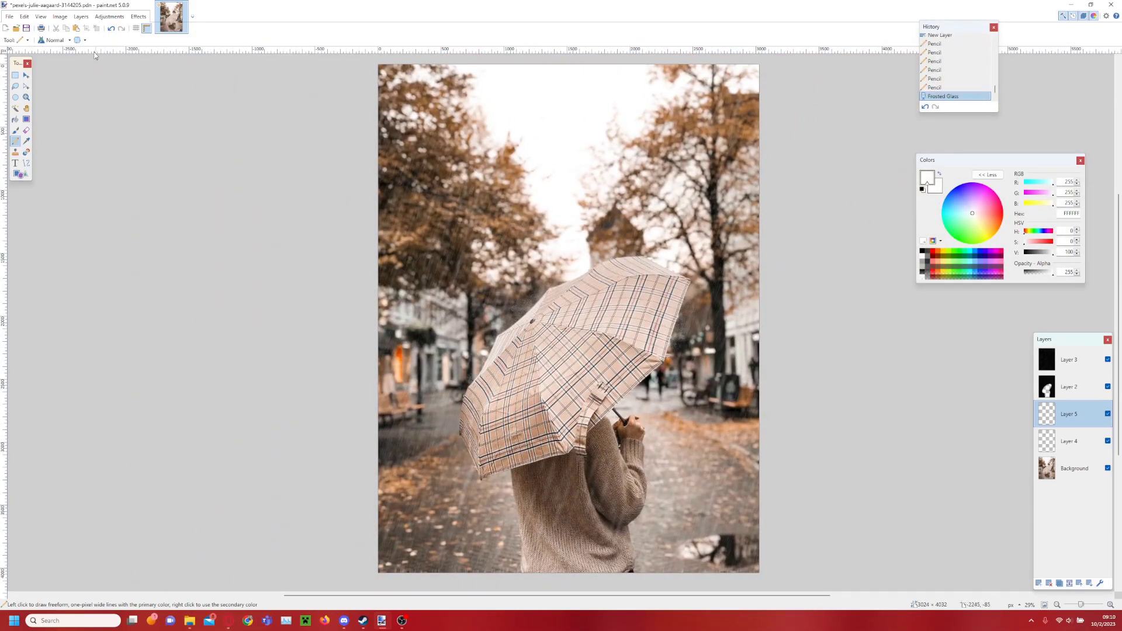
pyautogui.click(26, 28)
pyautogui.hotkey('ctrl', 'm')
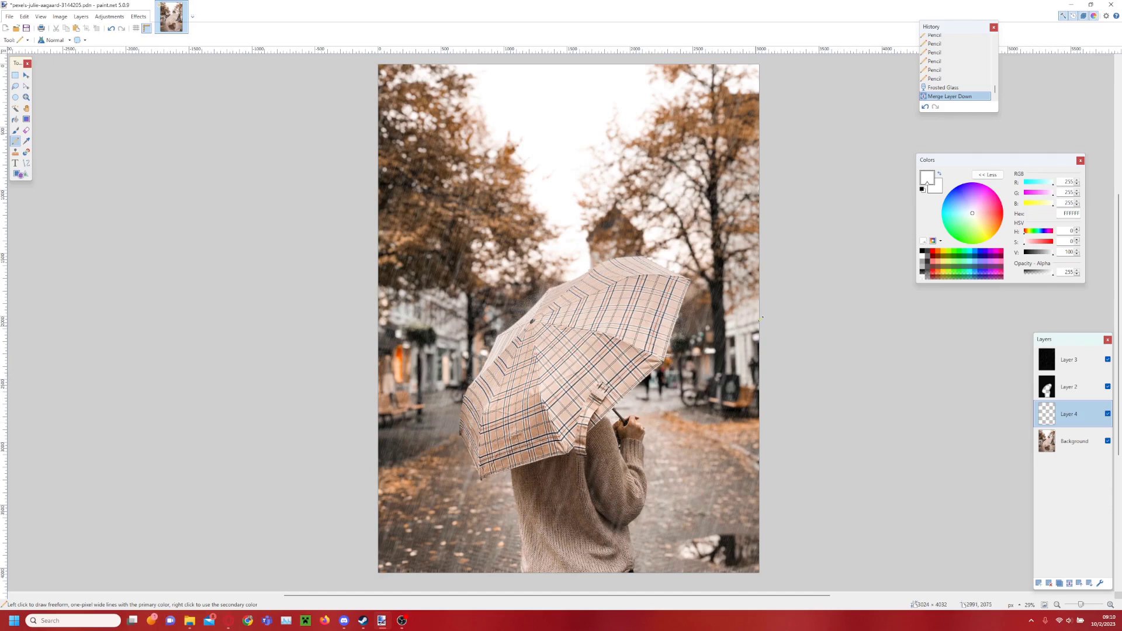